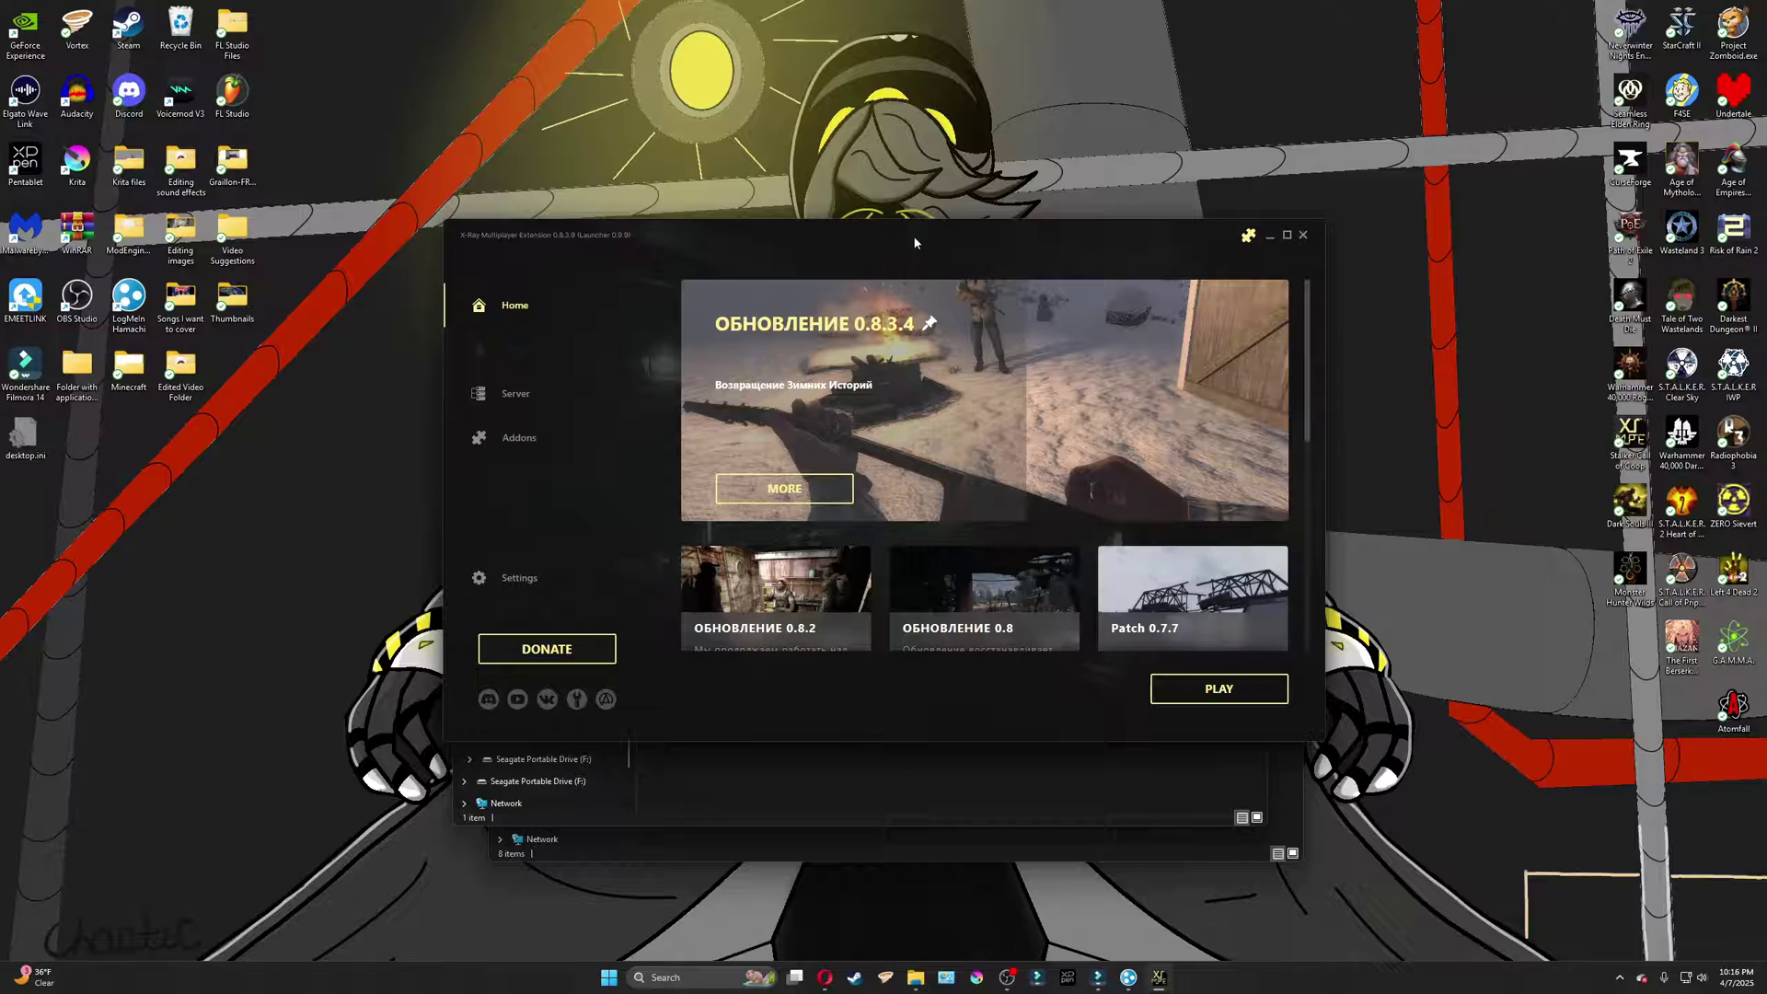
# Nudge the launcher window and show the Local Disk (C:) contents in File Explorer.
pyautogui.moveTo(917, 234); pyautogui.dragTo(925, 217)
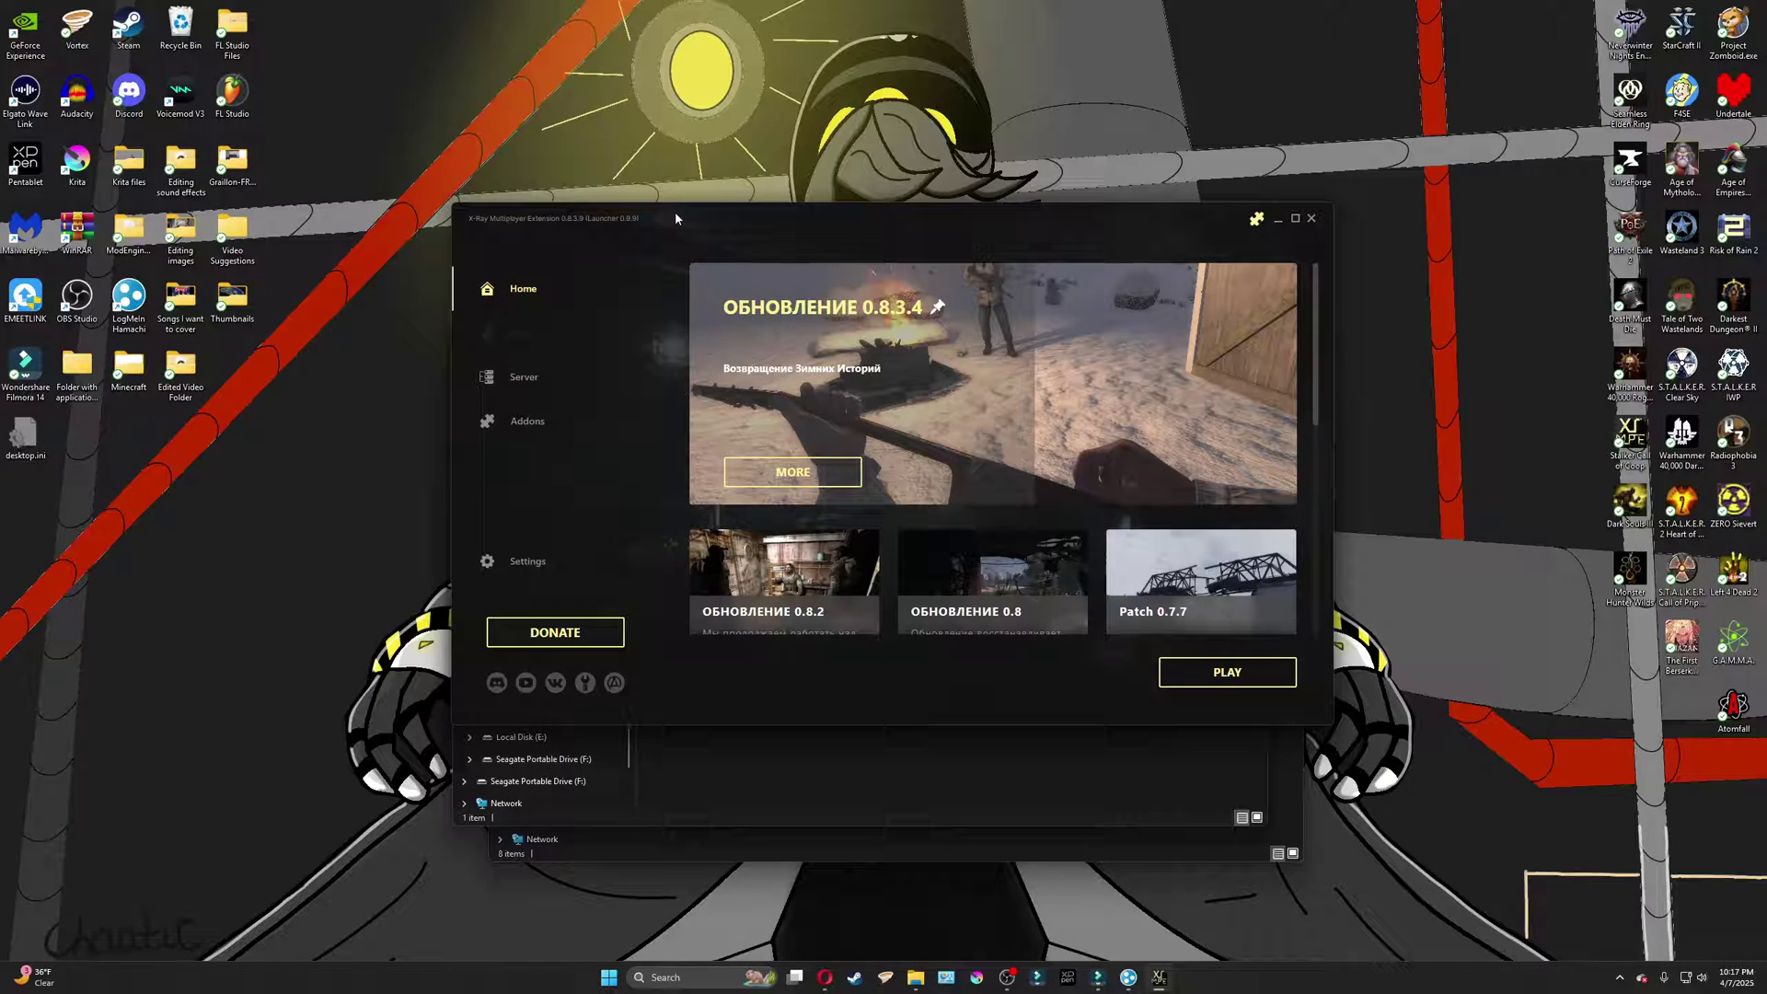
pyautogui.click(552, 791)
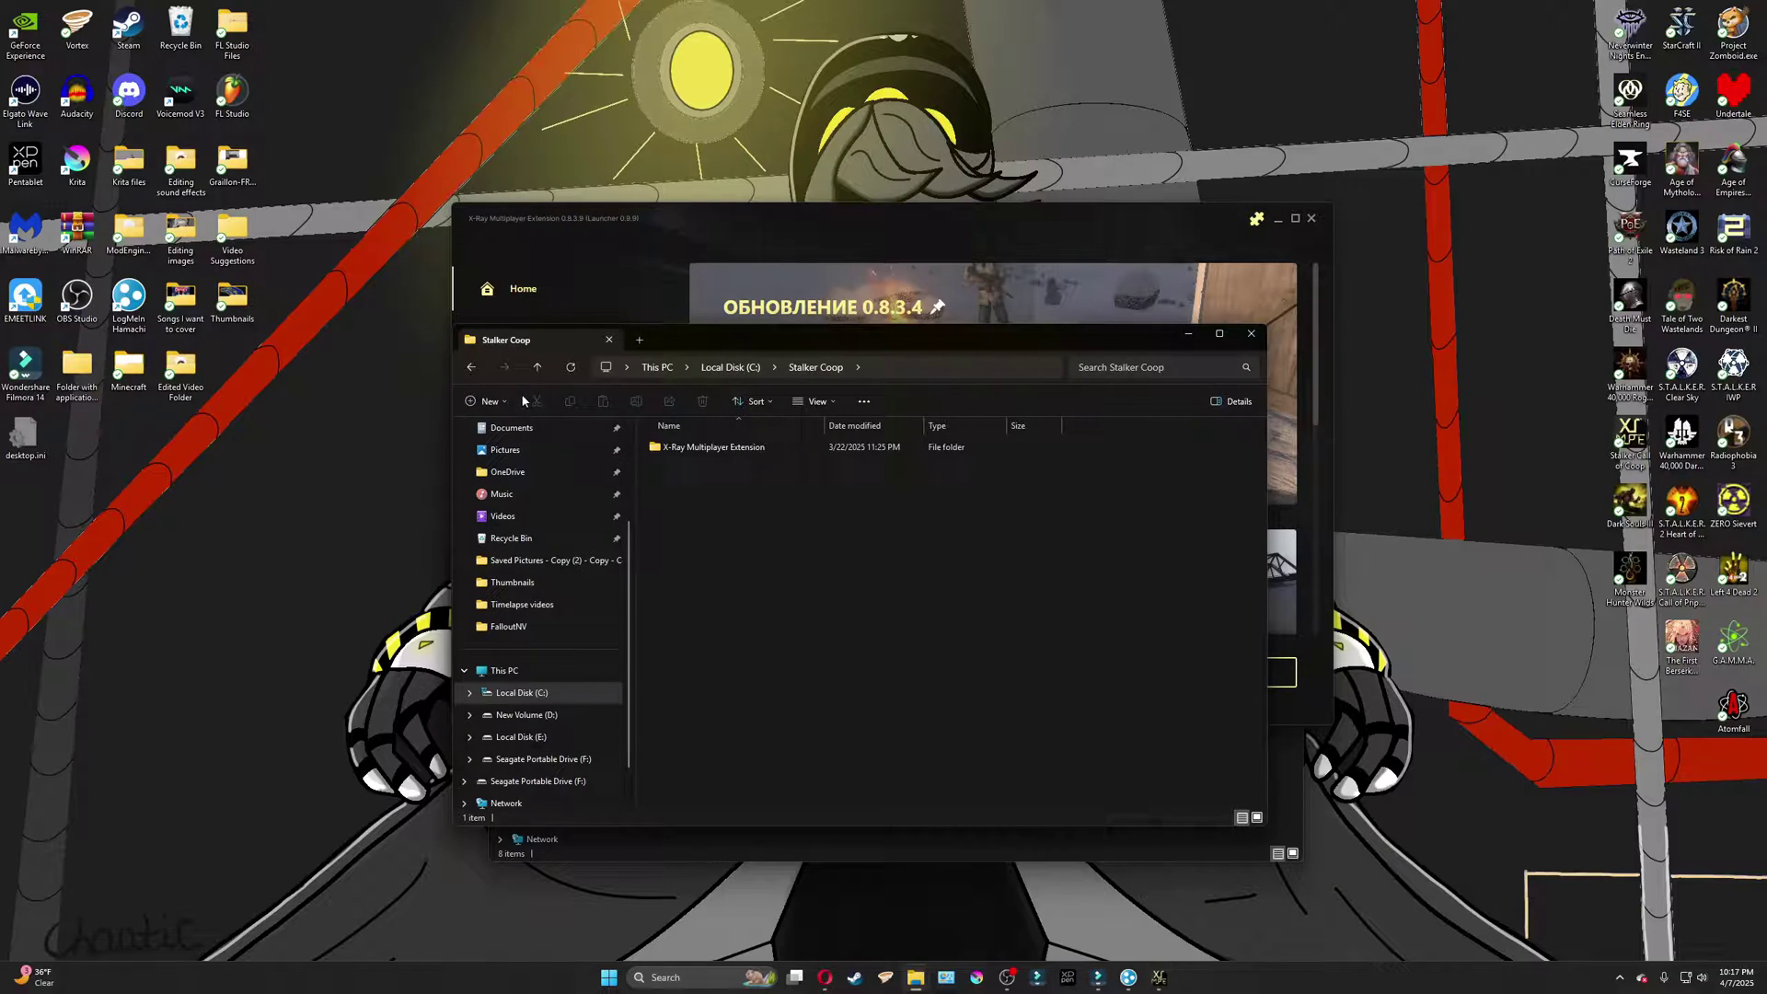
pyautogui.click(472, 367)
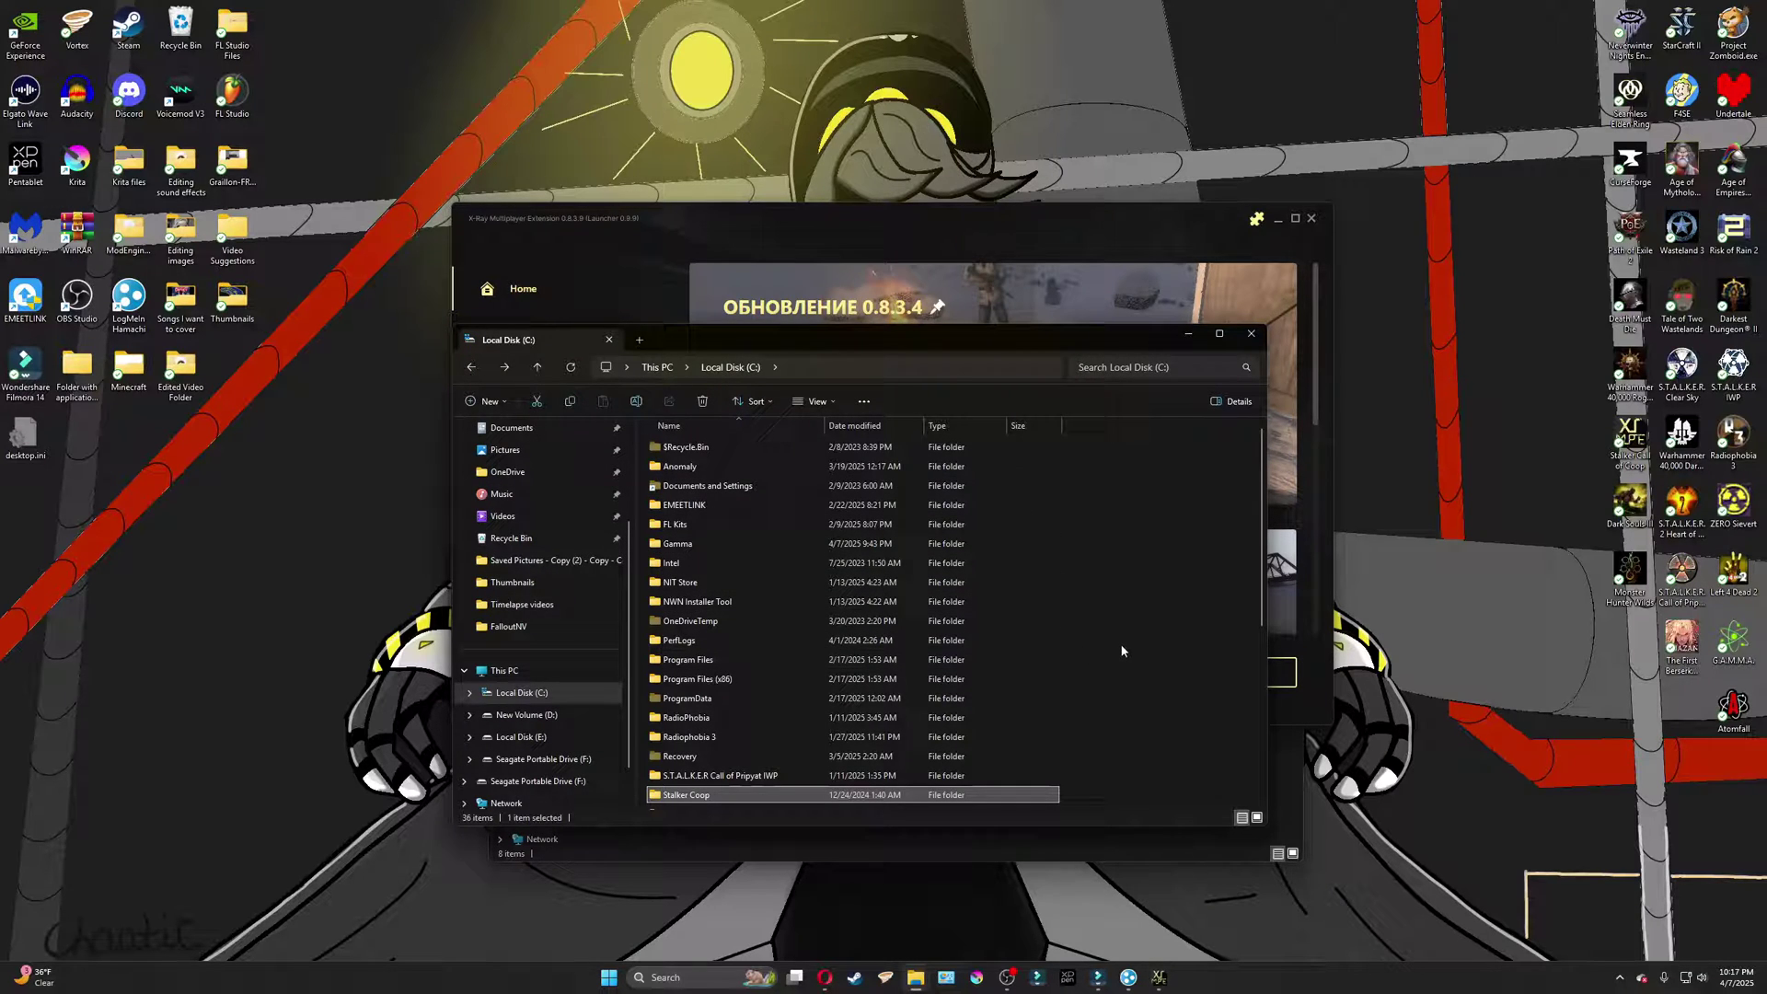
pyautogui.scroll(-1, 817, 515)
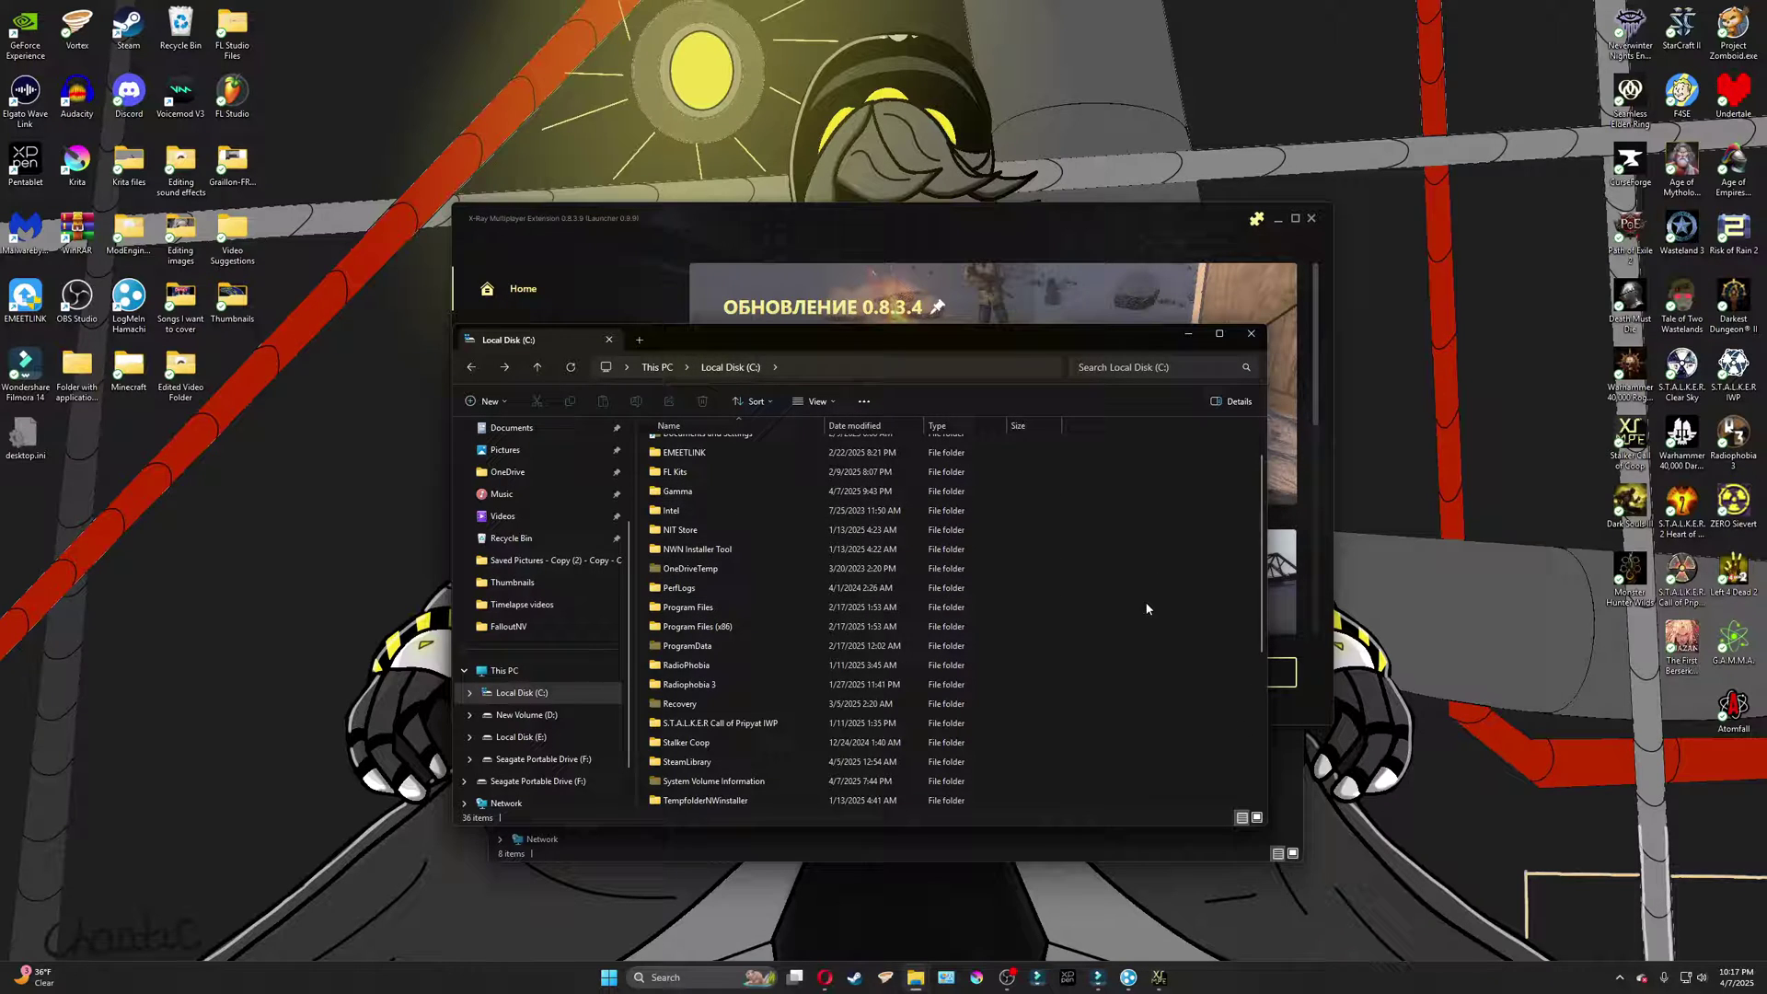
# Open the Stalker Coop folder on Local Disk (C:) without creating anything new.
pyautogui.rightClick(1103, 597)
pyautogui.moveTo(1178, 700)
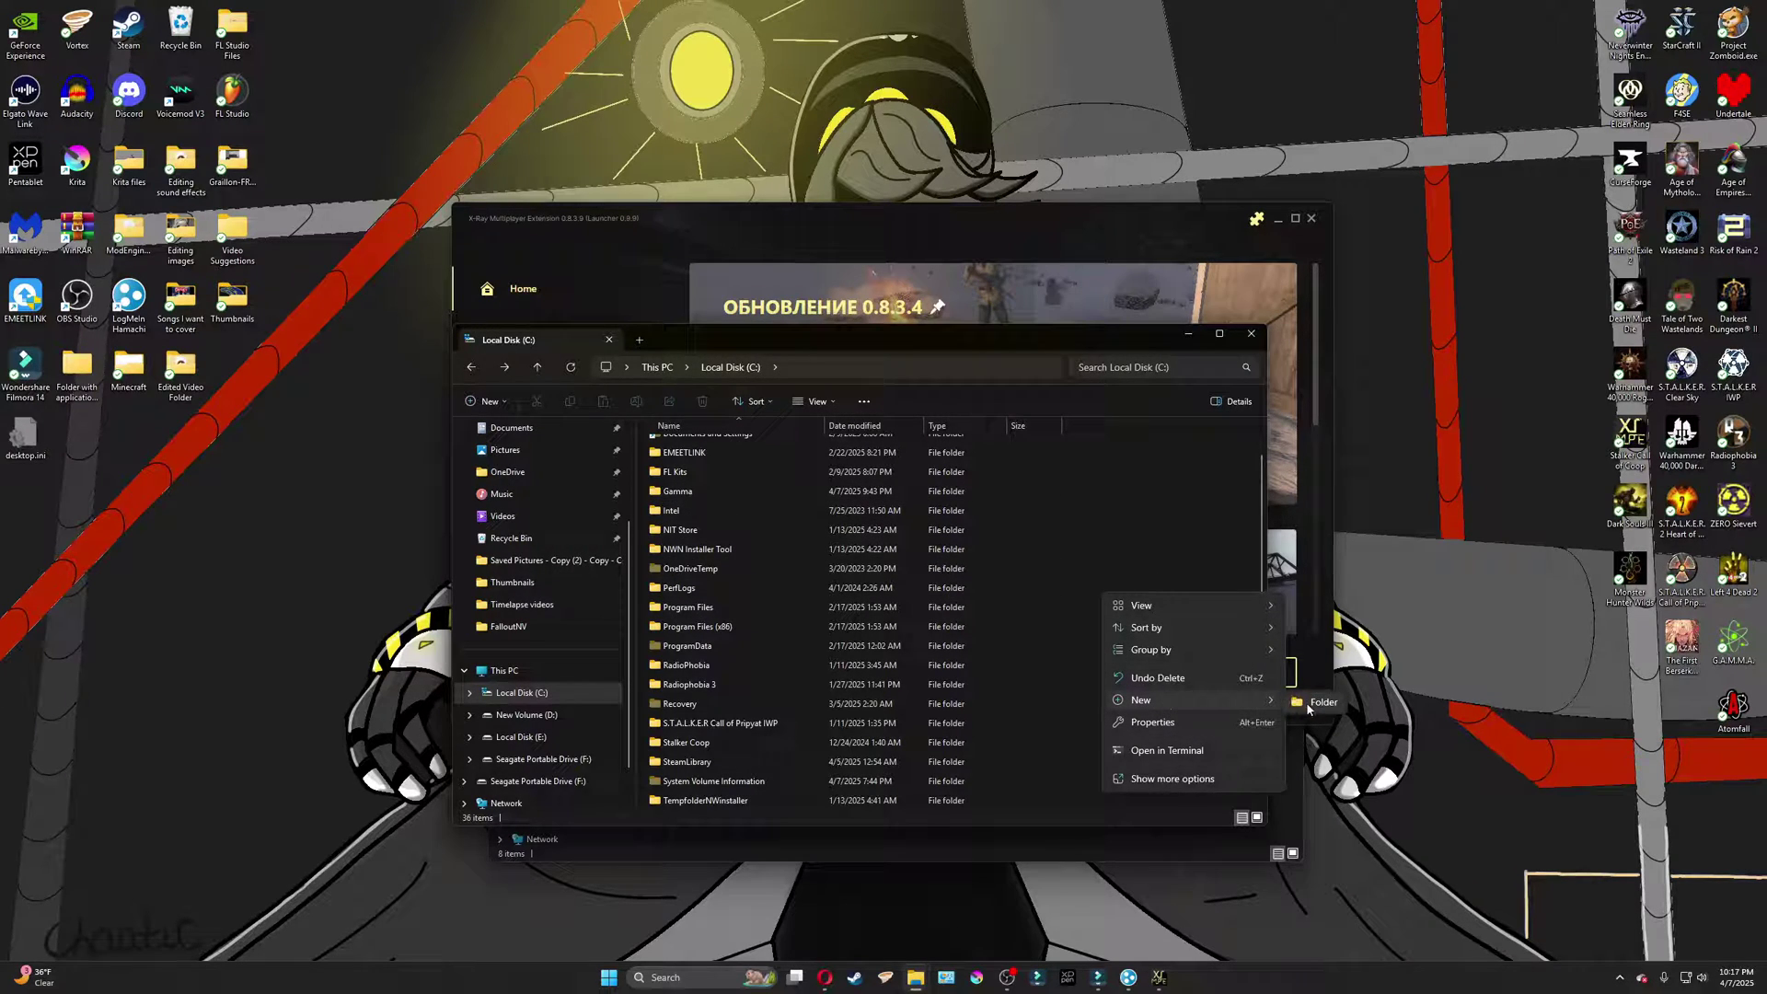
pyautogui.click(1144, 516)
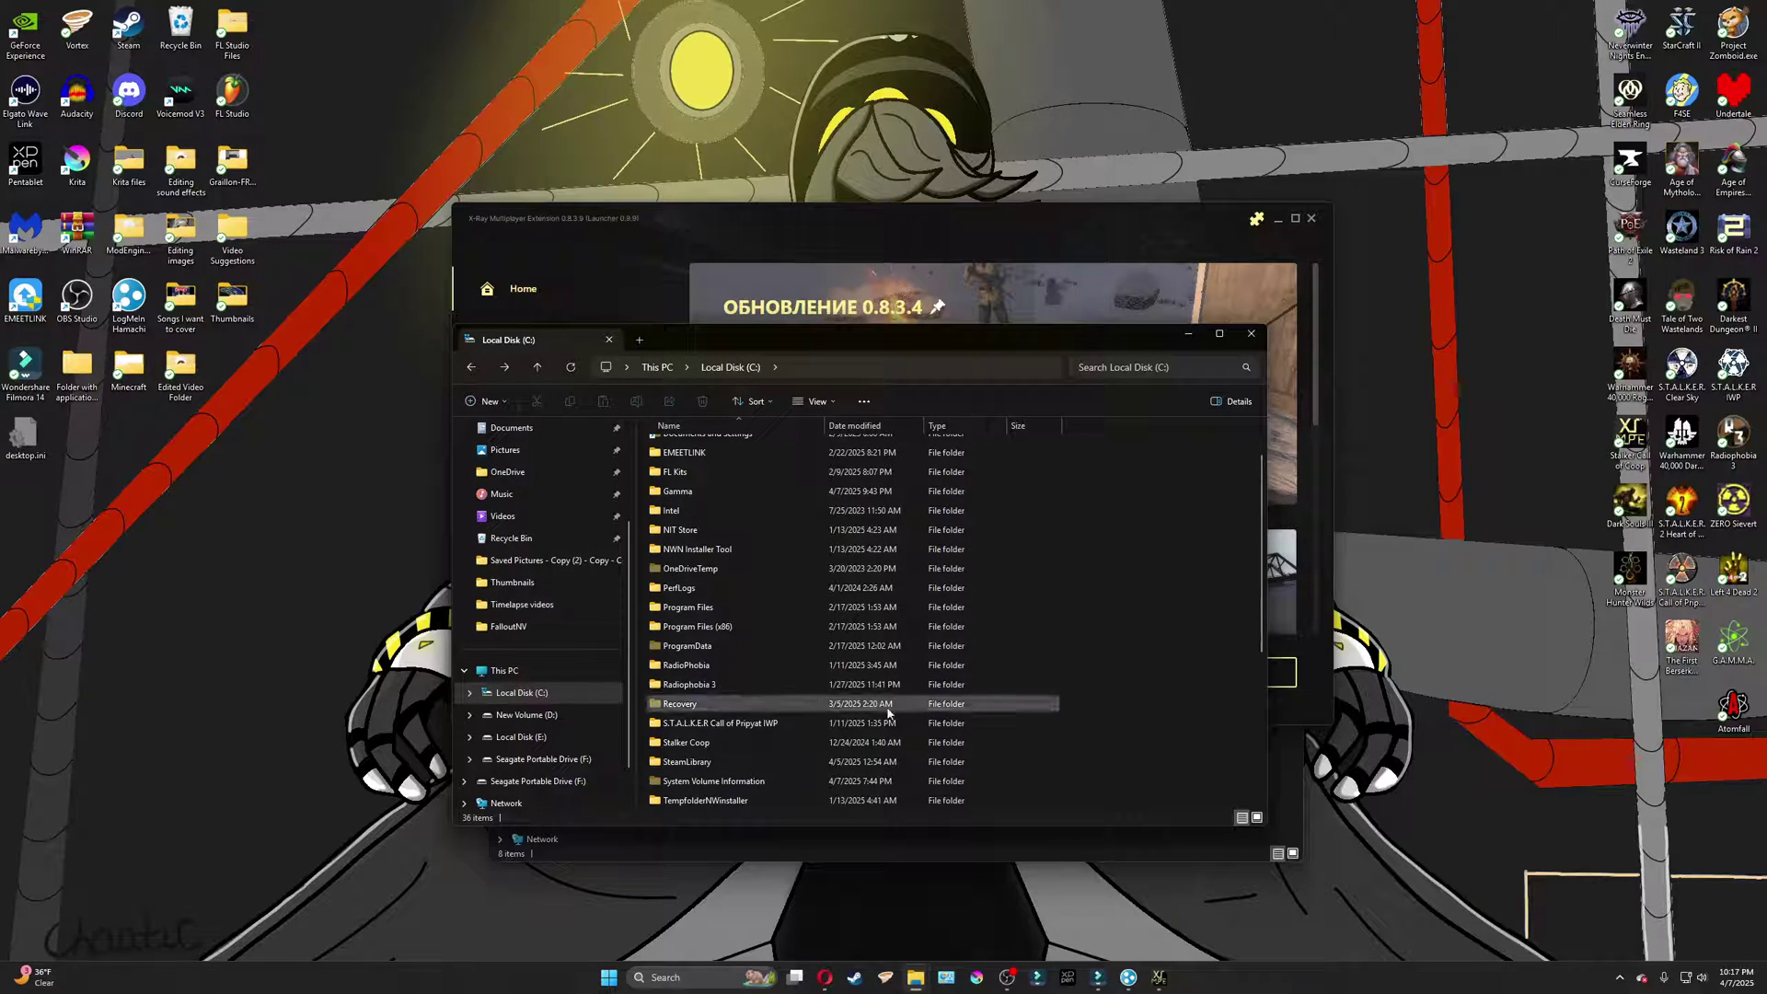
pyautogui.doubleClick(699, 745)
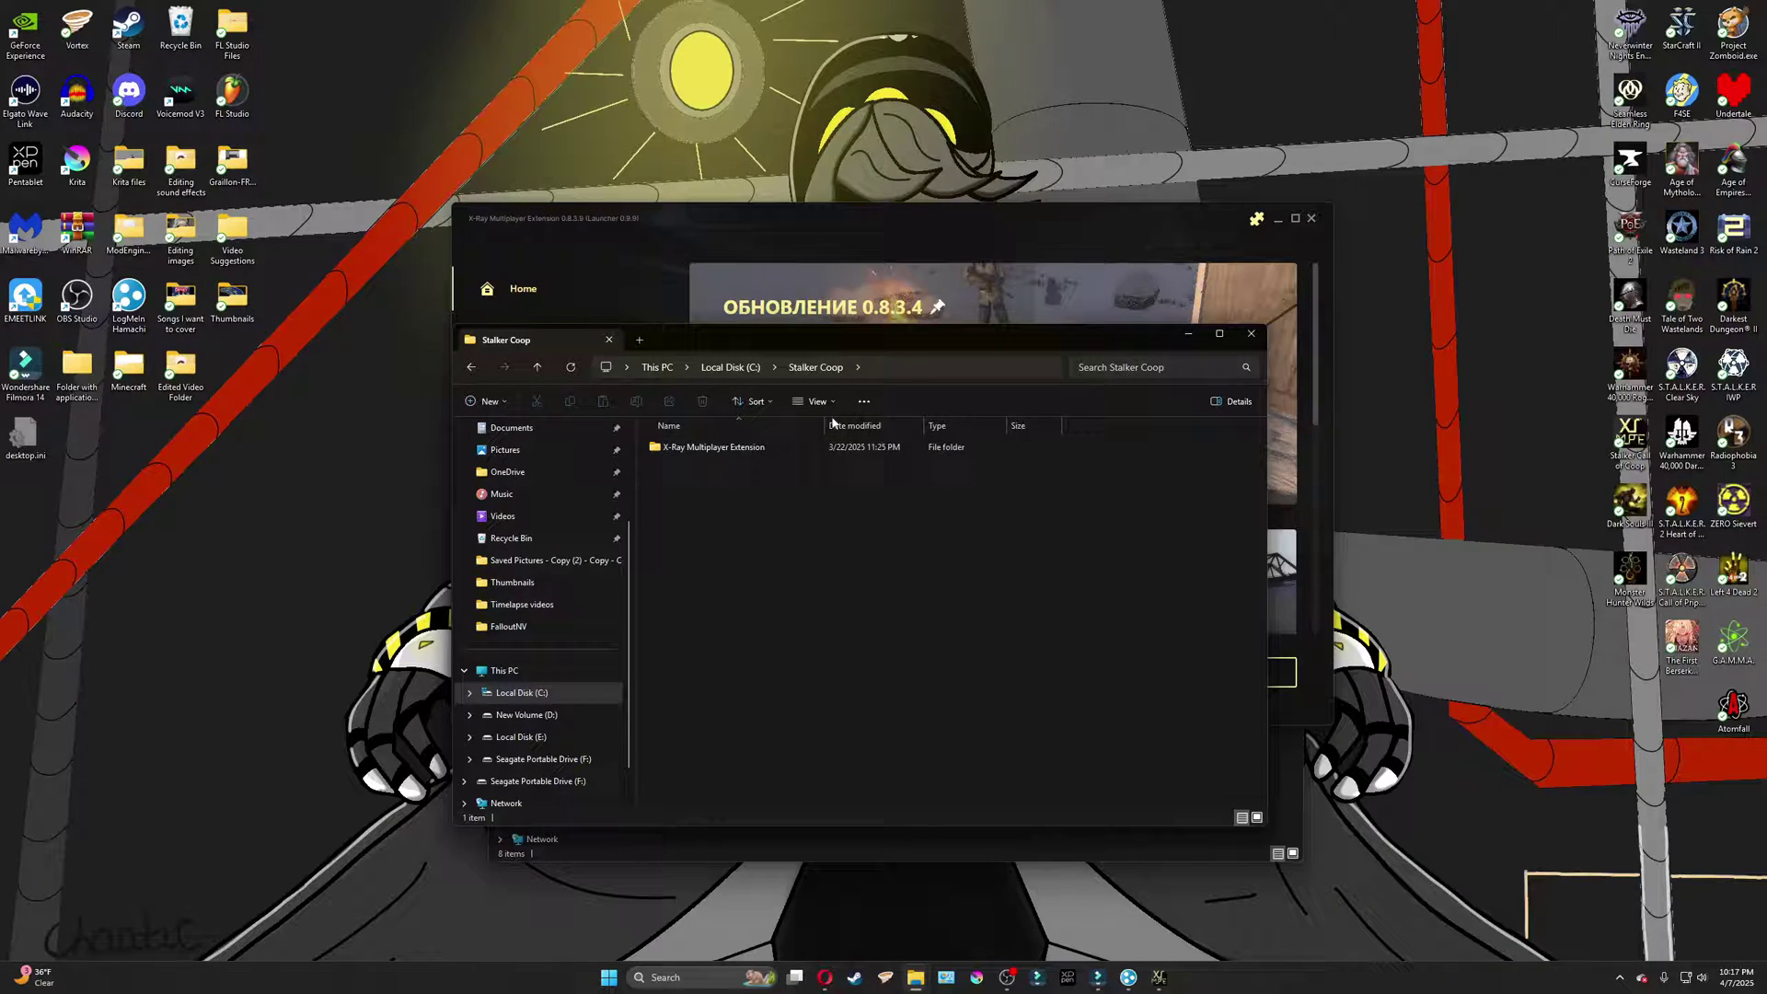
pyautogui.click(471, 366)
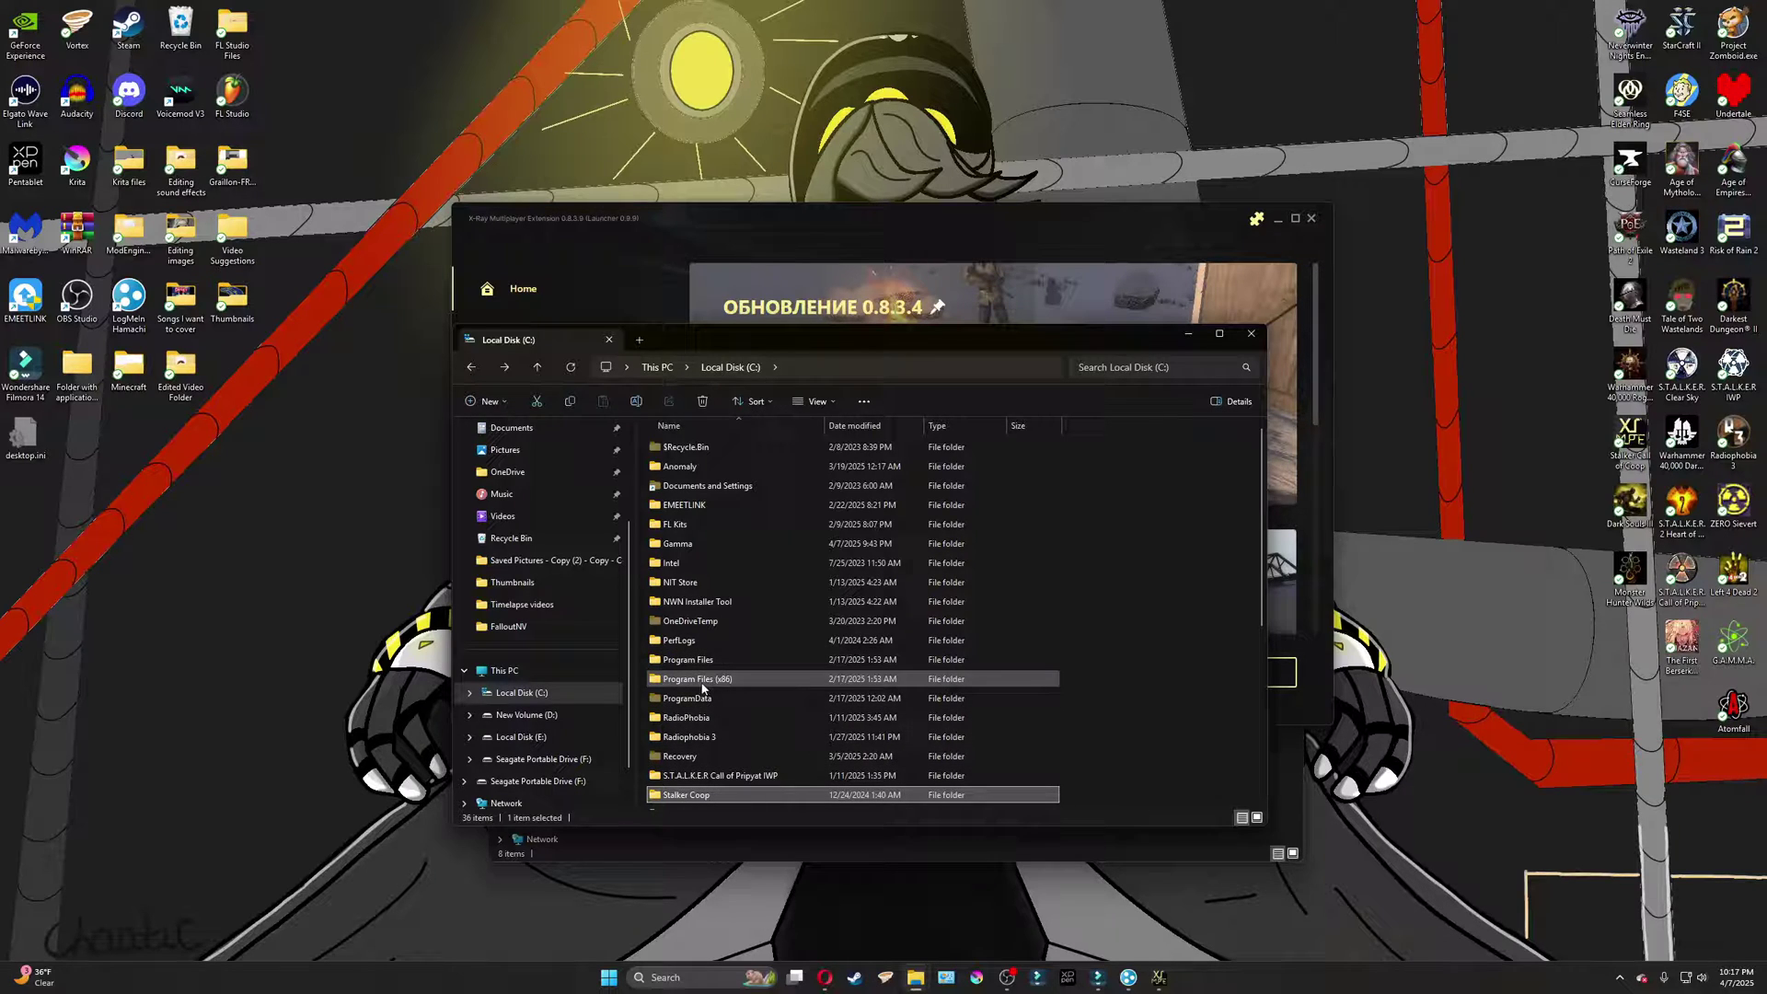
pyautogui.doubleClick(712, 795)
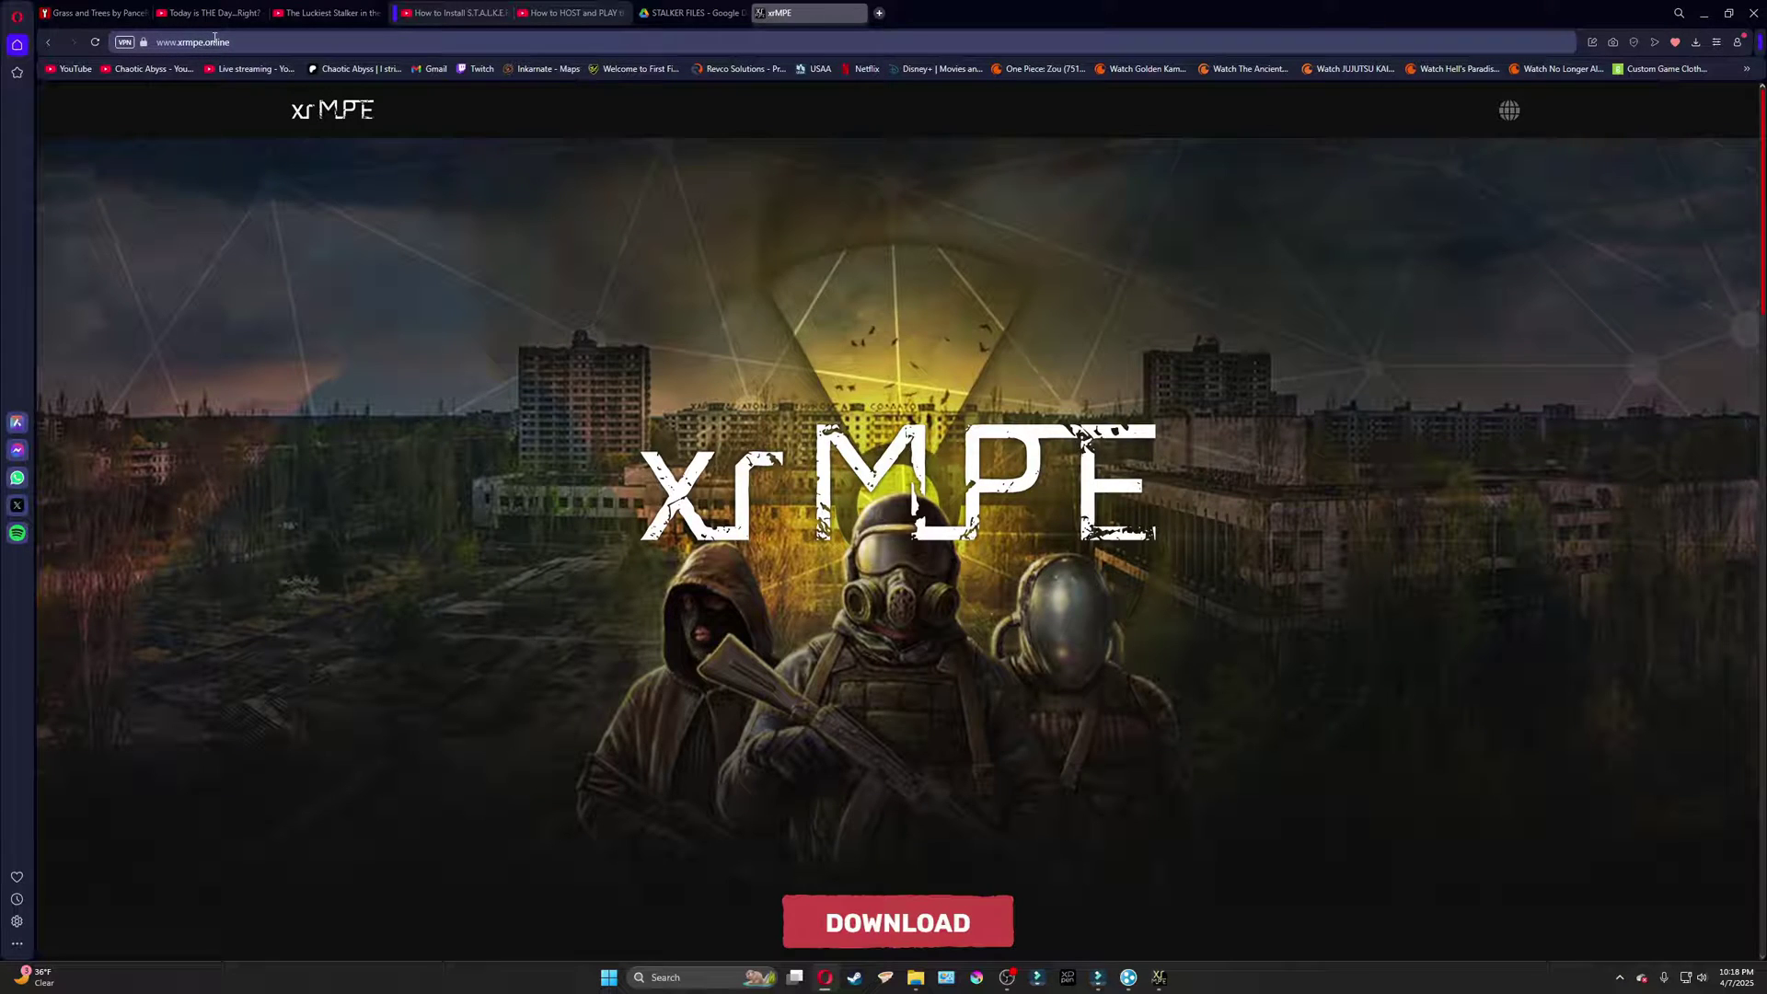
# Download xrMPE-Launcher-Installer.exe from xrmpe.online, saving it to the Desktop.
pyautogui.scroll(-2, 1231, 518)
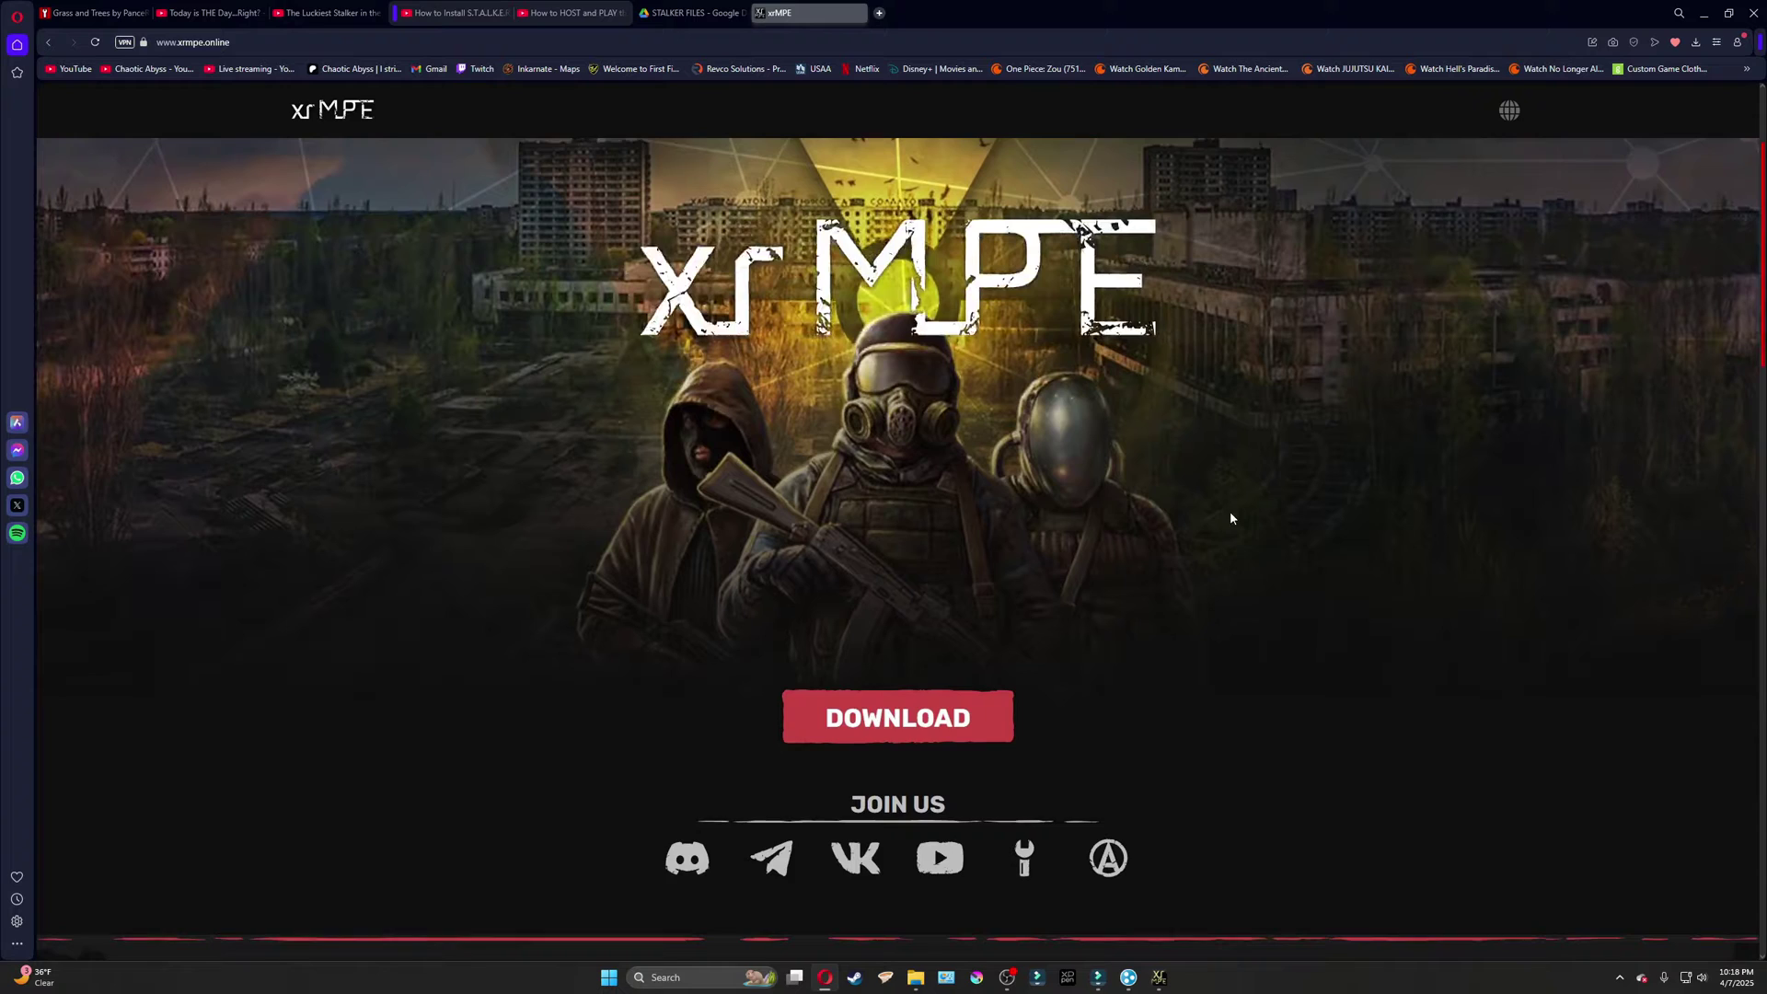
pyautogui.click(897, 716)
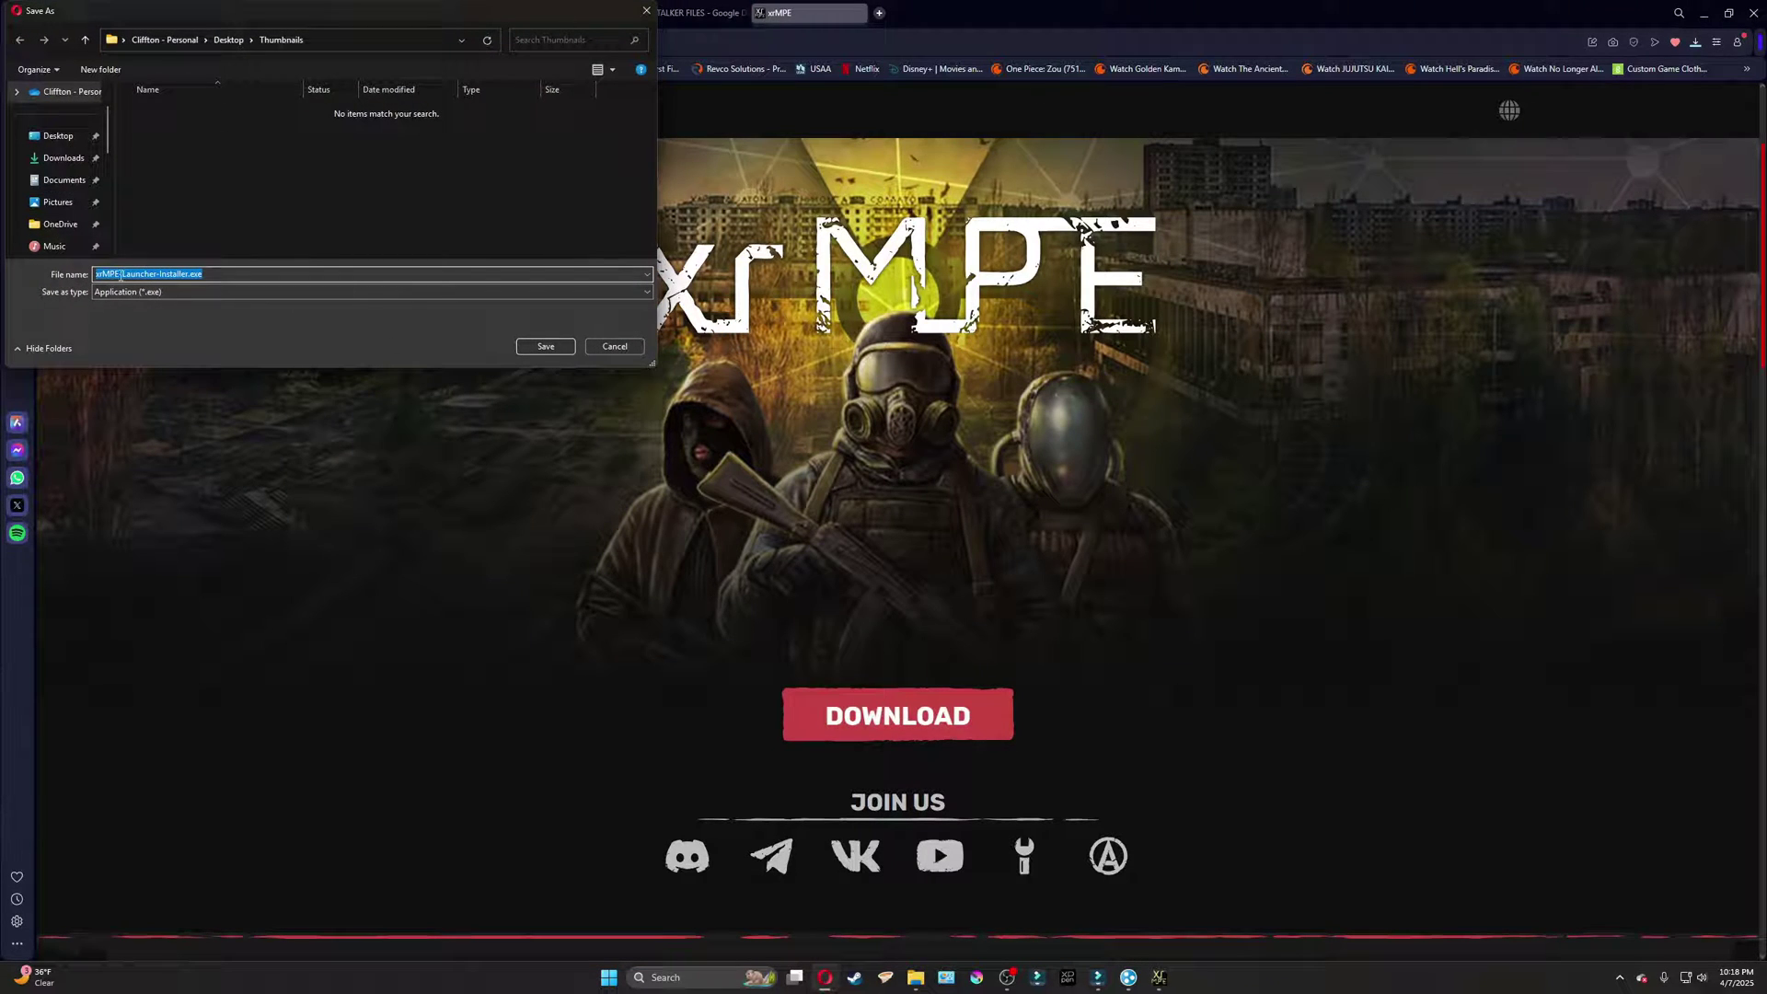
pyautogui.click(57, 136)
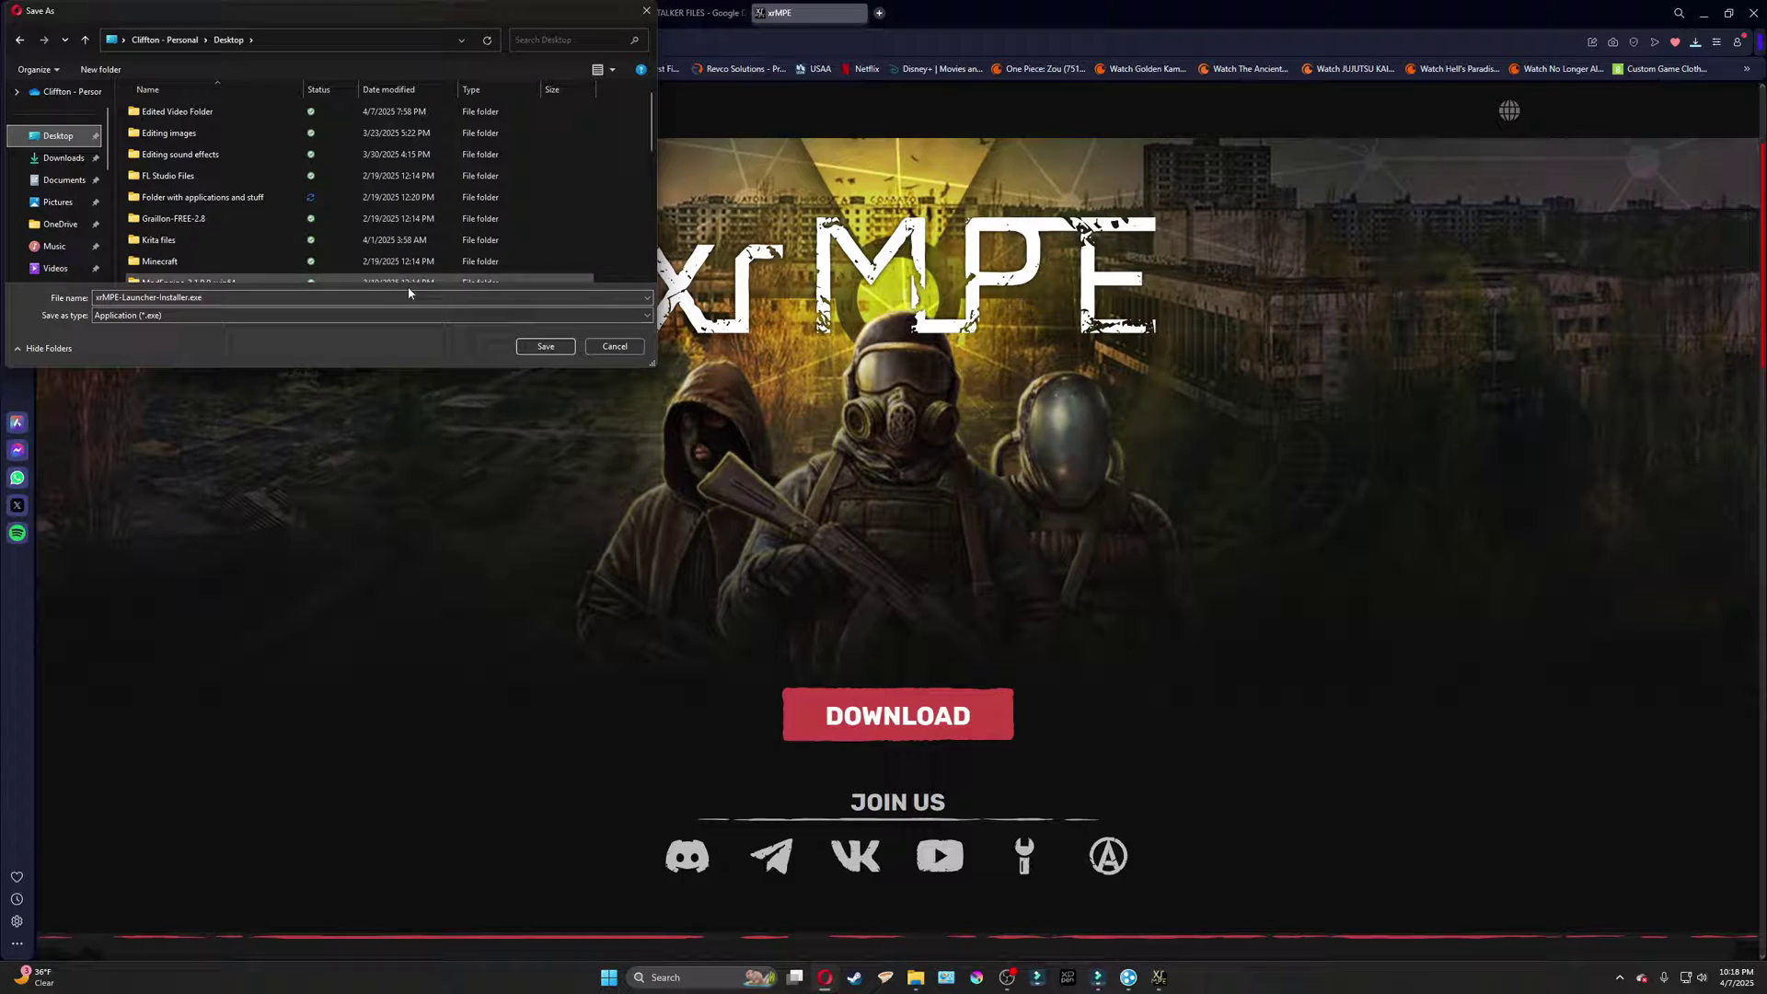
pyautogui.click(546, 346)
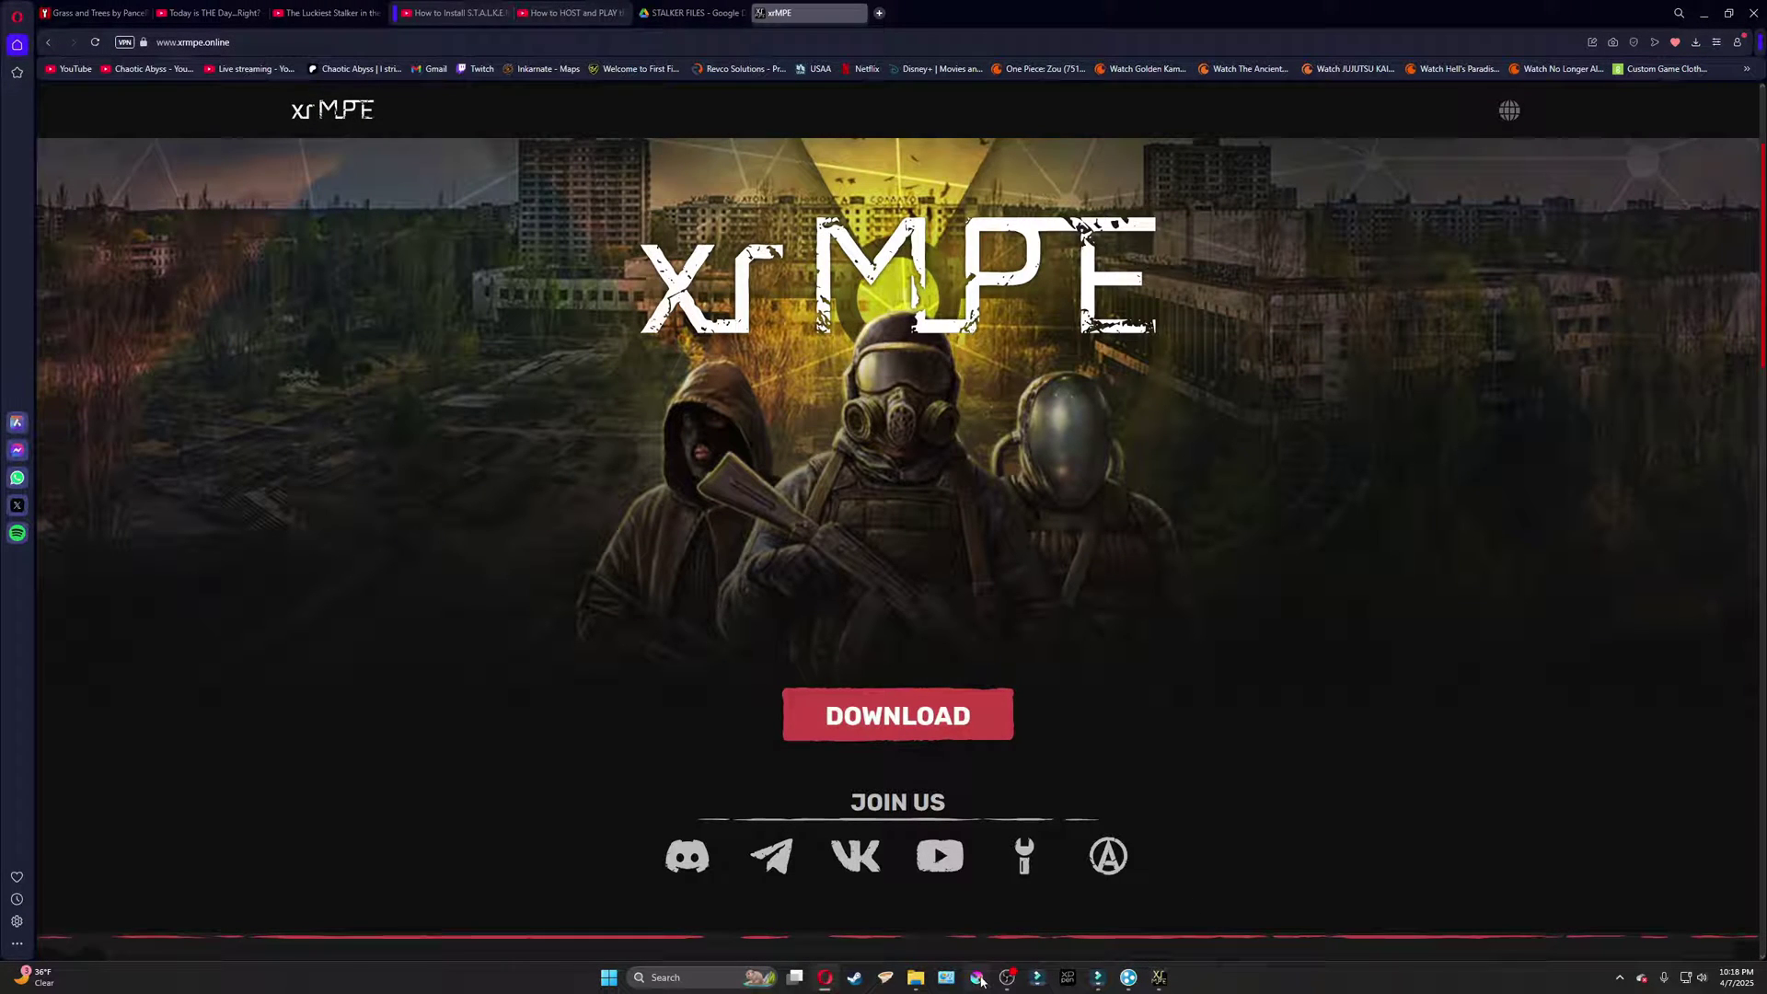
# Switch to the Stalker Coop Explorer window and open its X-Ray Multiplayer Extension folder.
pyautogui.moveTo(912, 981)
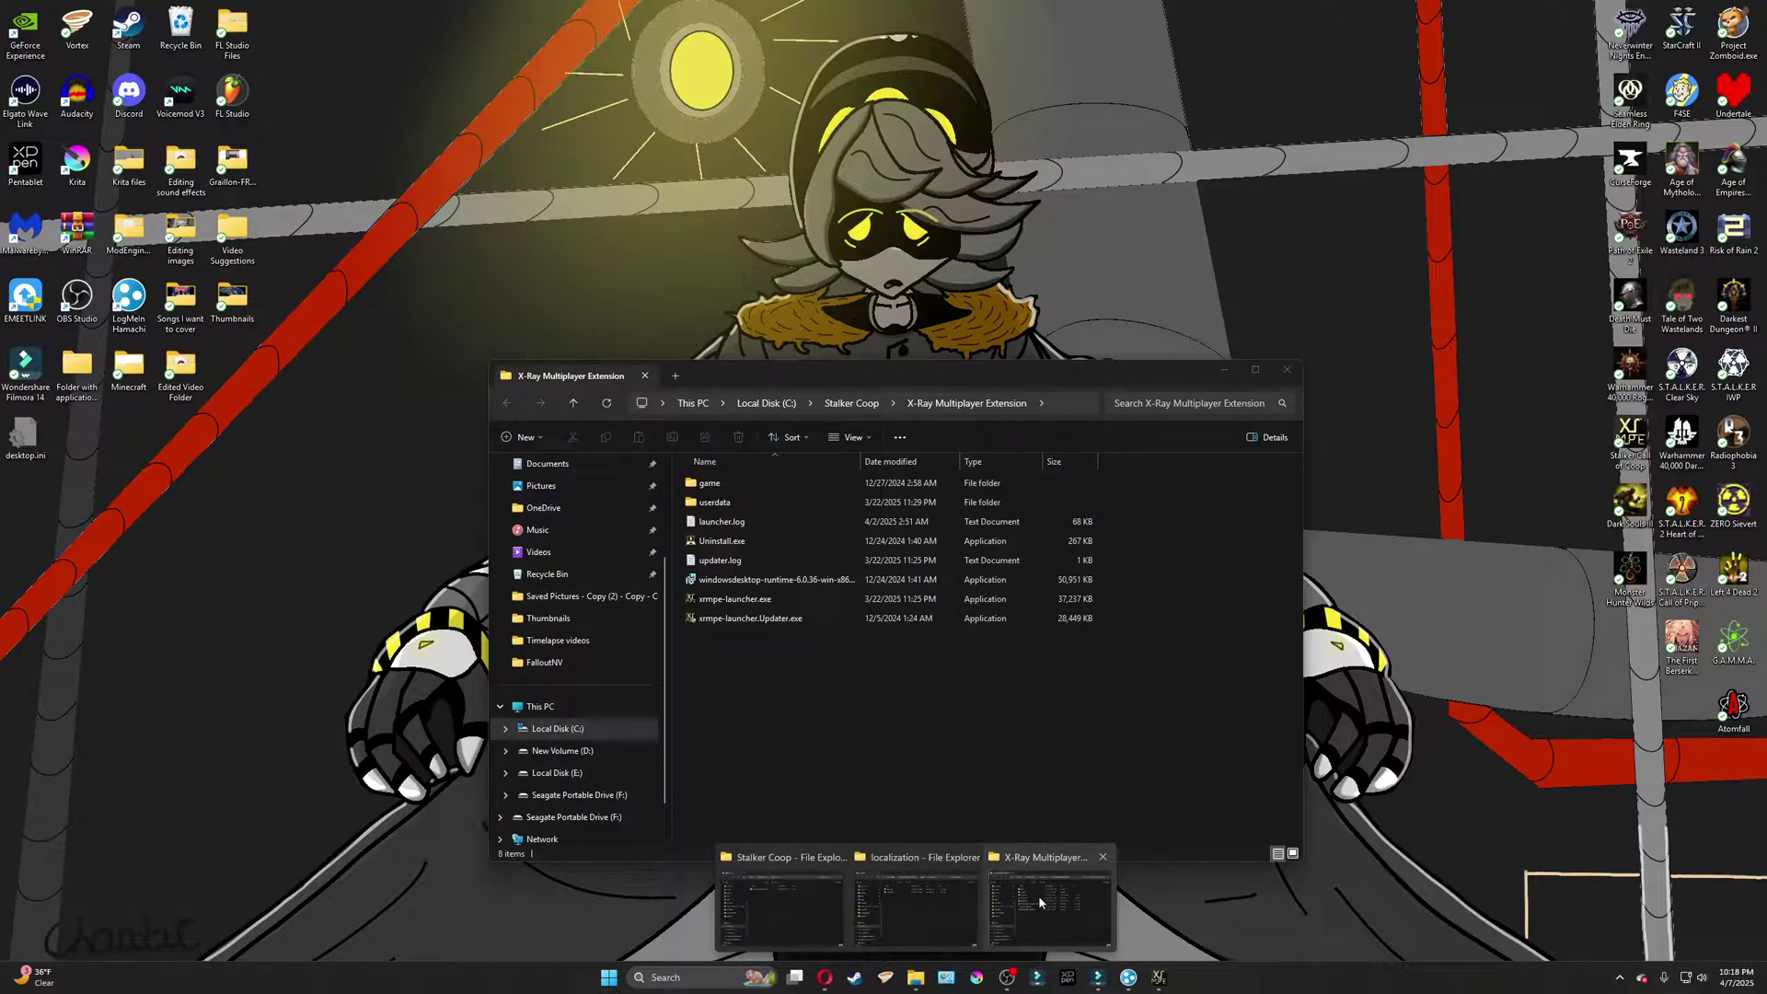
pyautogui.click(1038, 894)
pyautogui.click(815, 913)
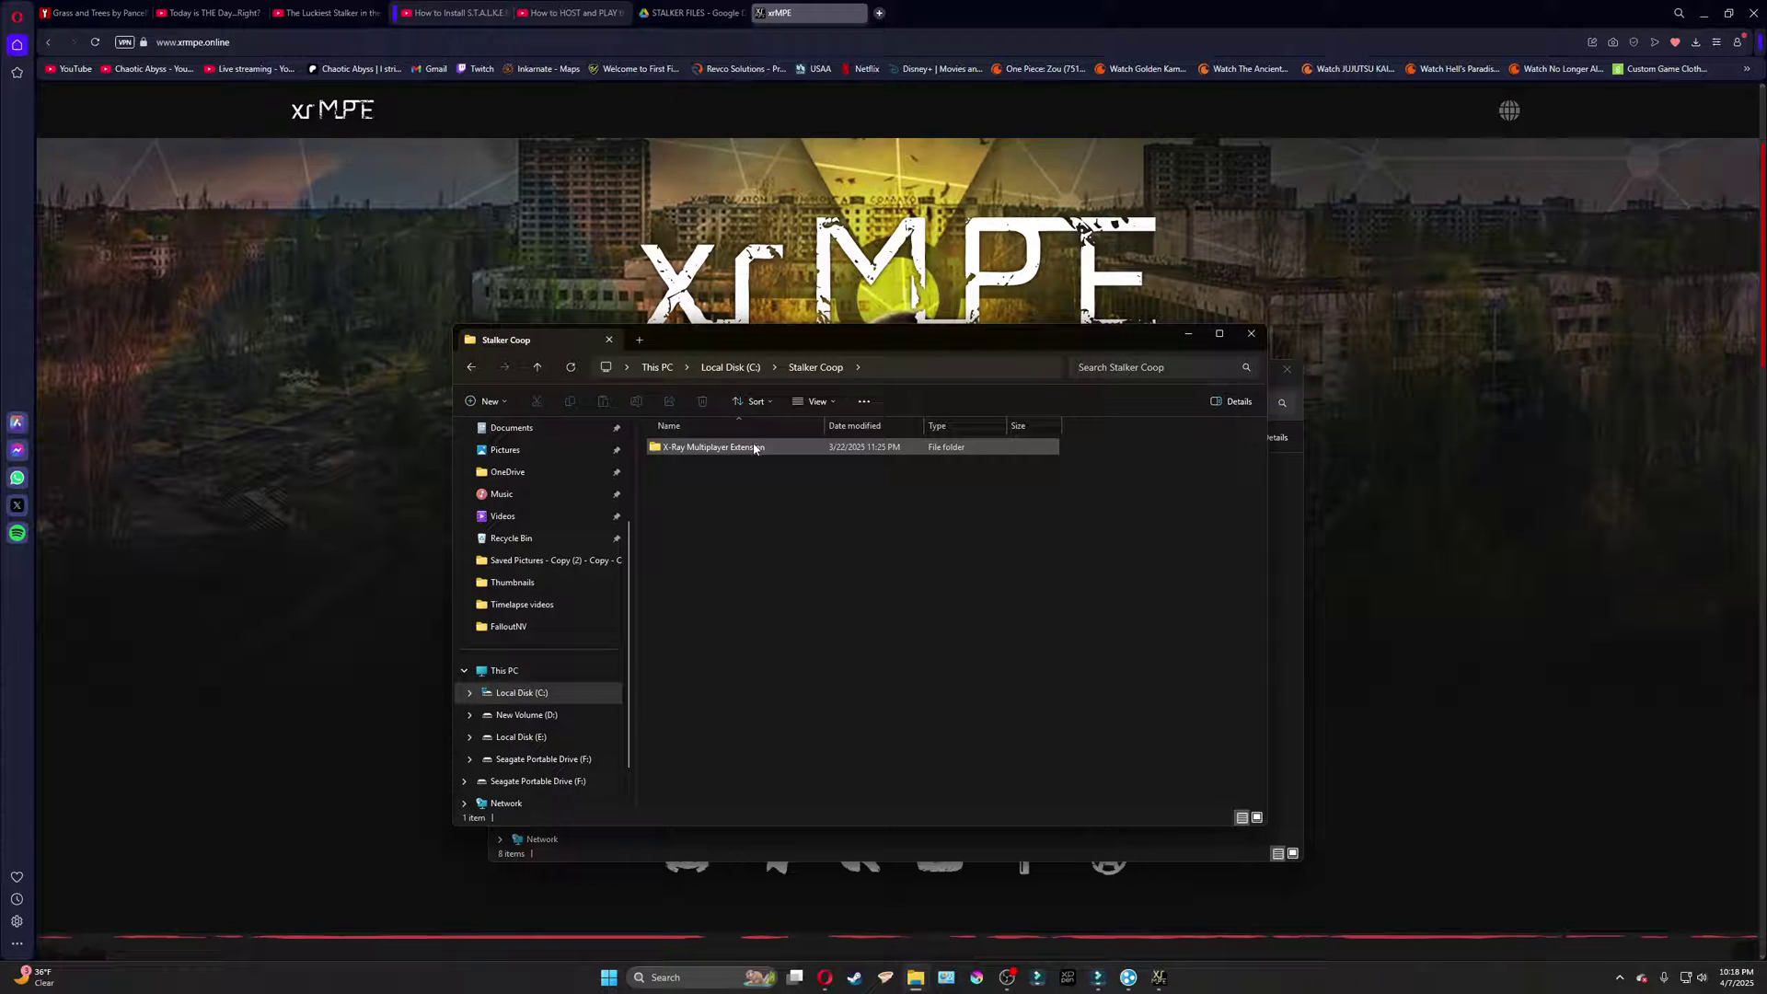
pyautogui.doubleClick(700, 451)
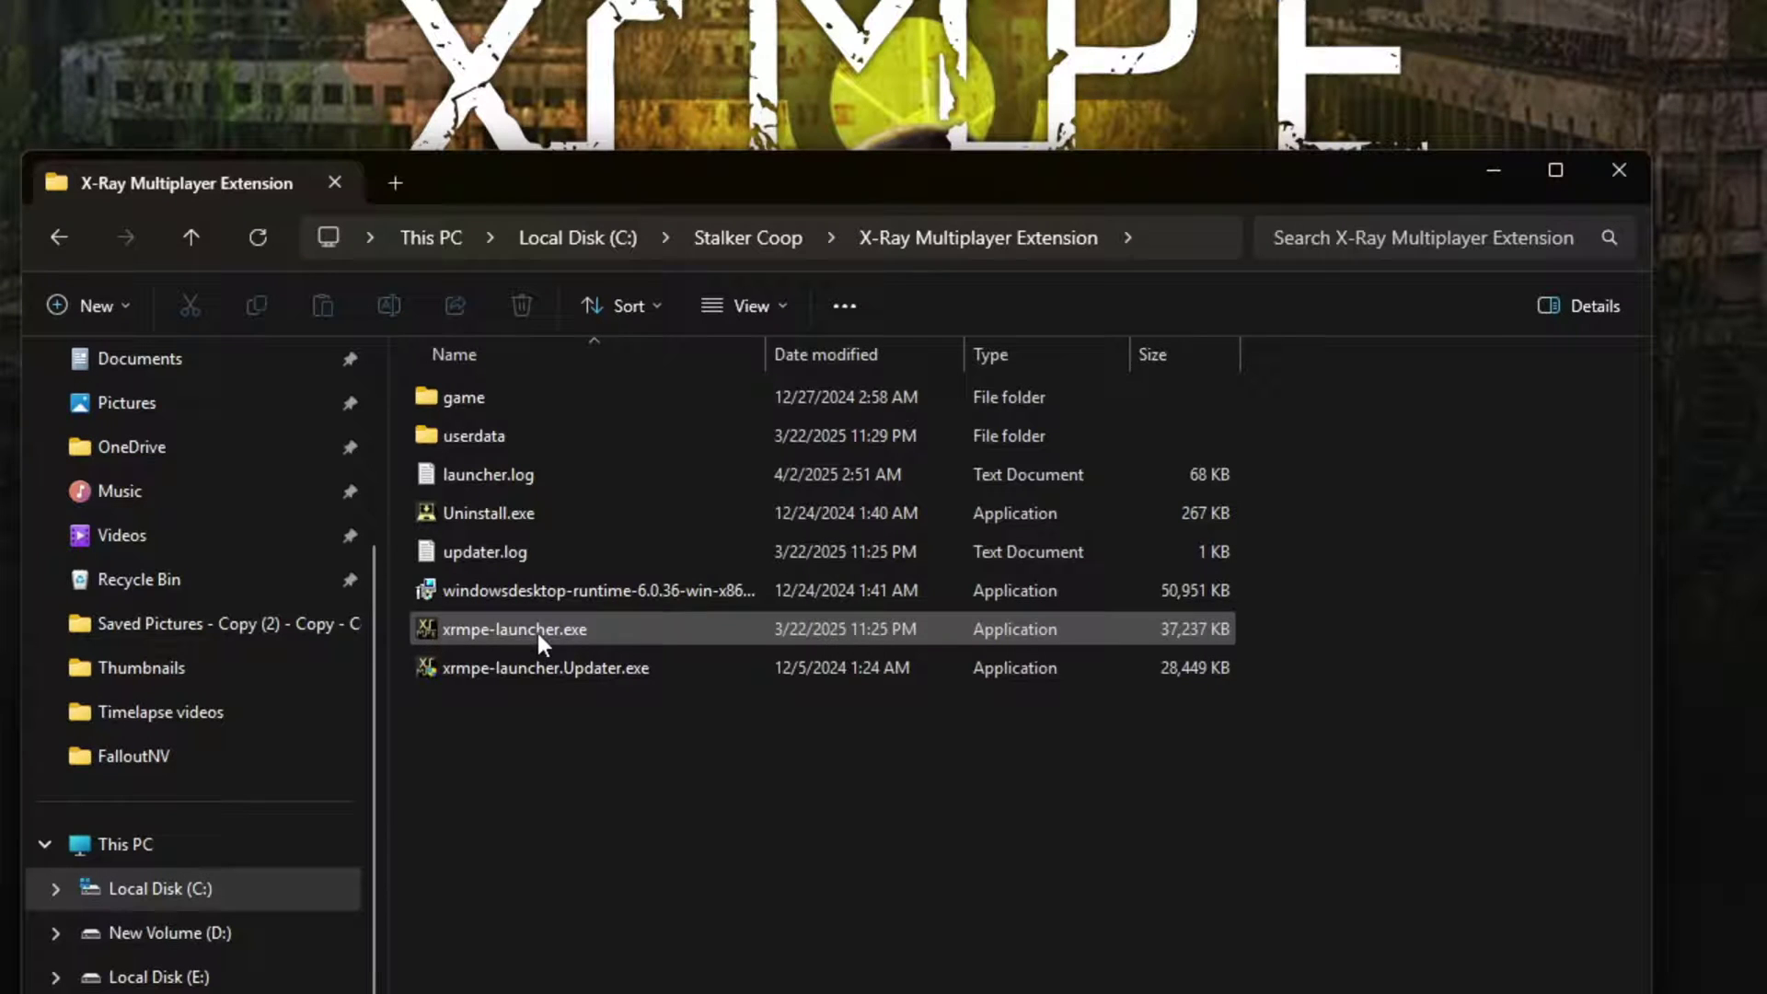
# Run xrmpe-launcher.exe and press Play on its Home page, retrying once.
pyautogui.doubleClick(538, 633)
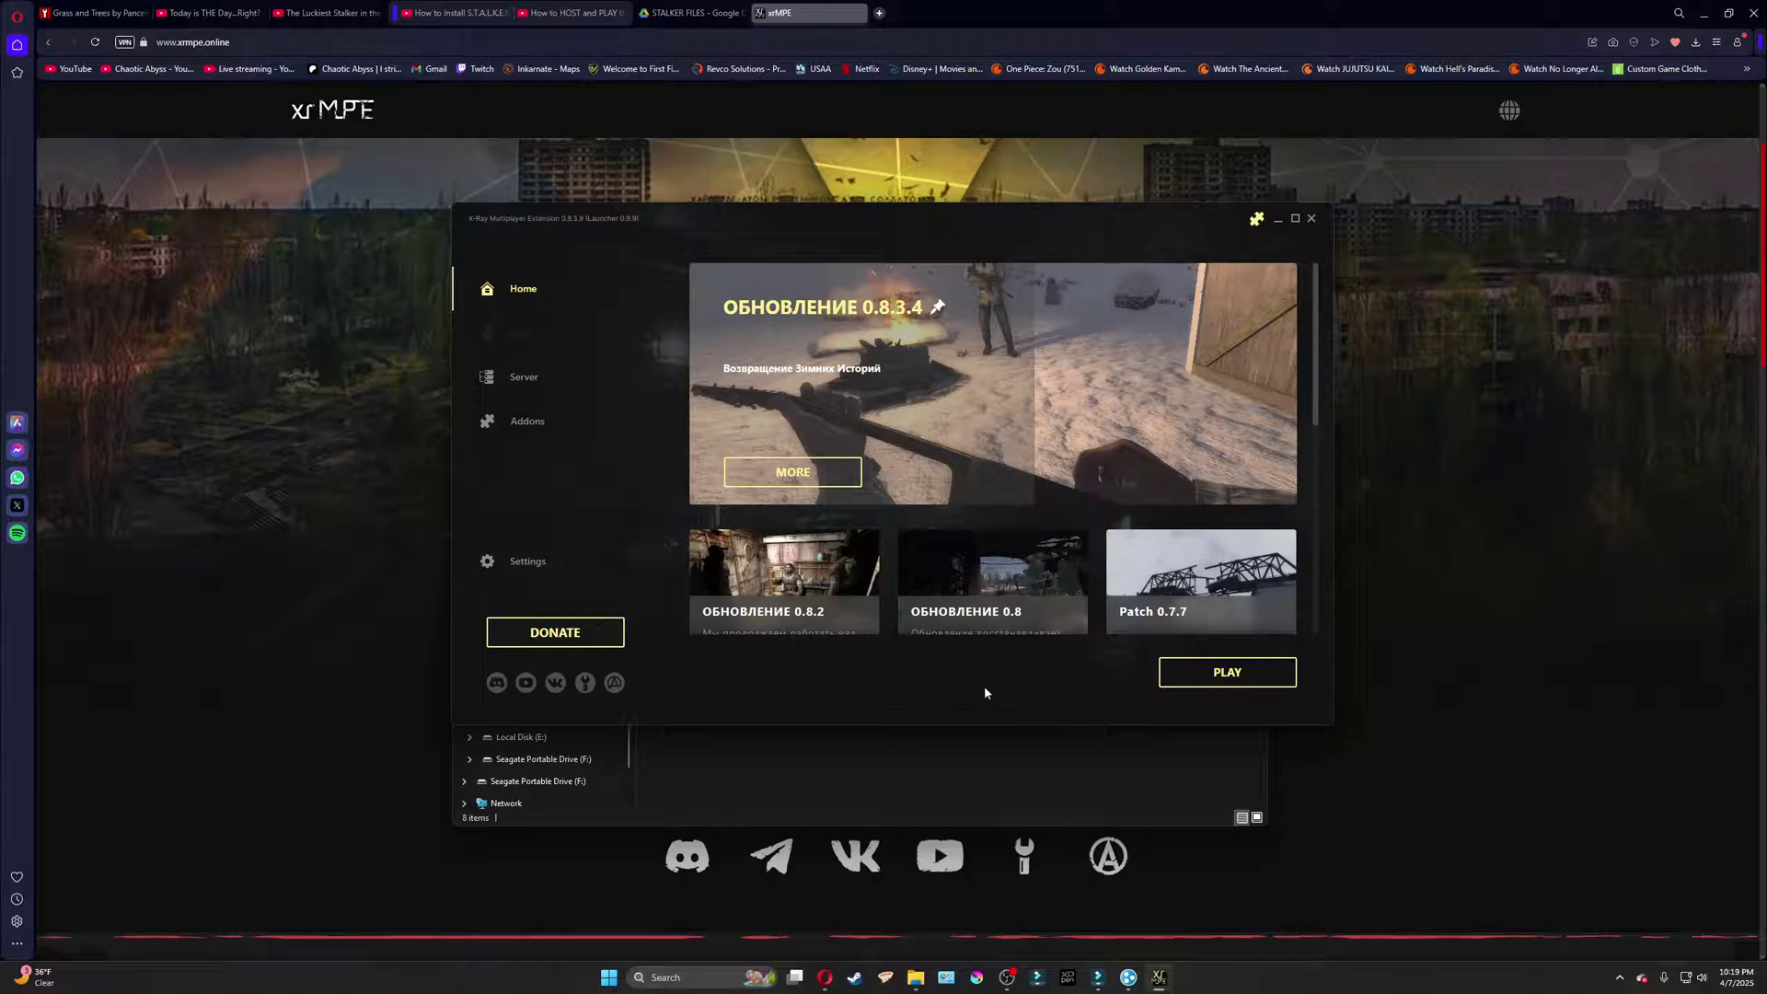
pyautogui.click(1223, 673)
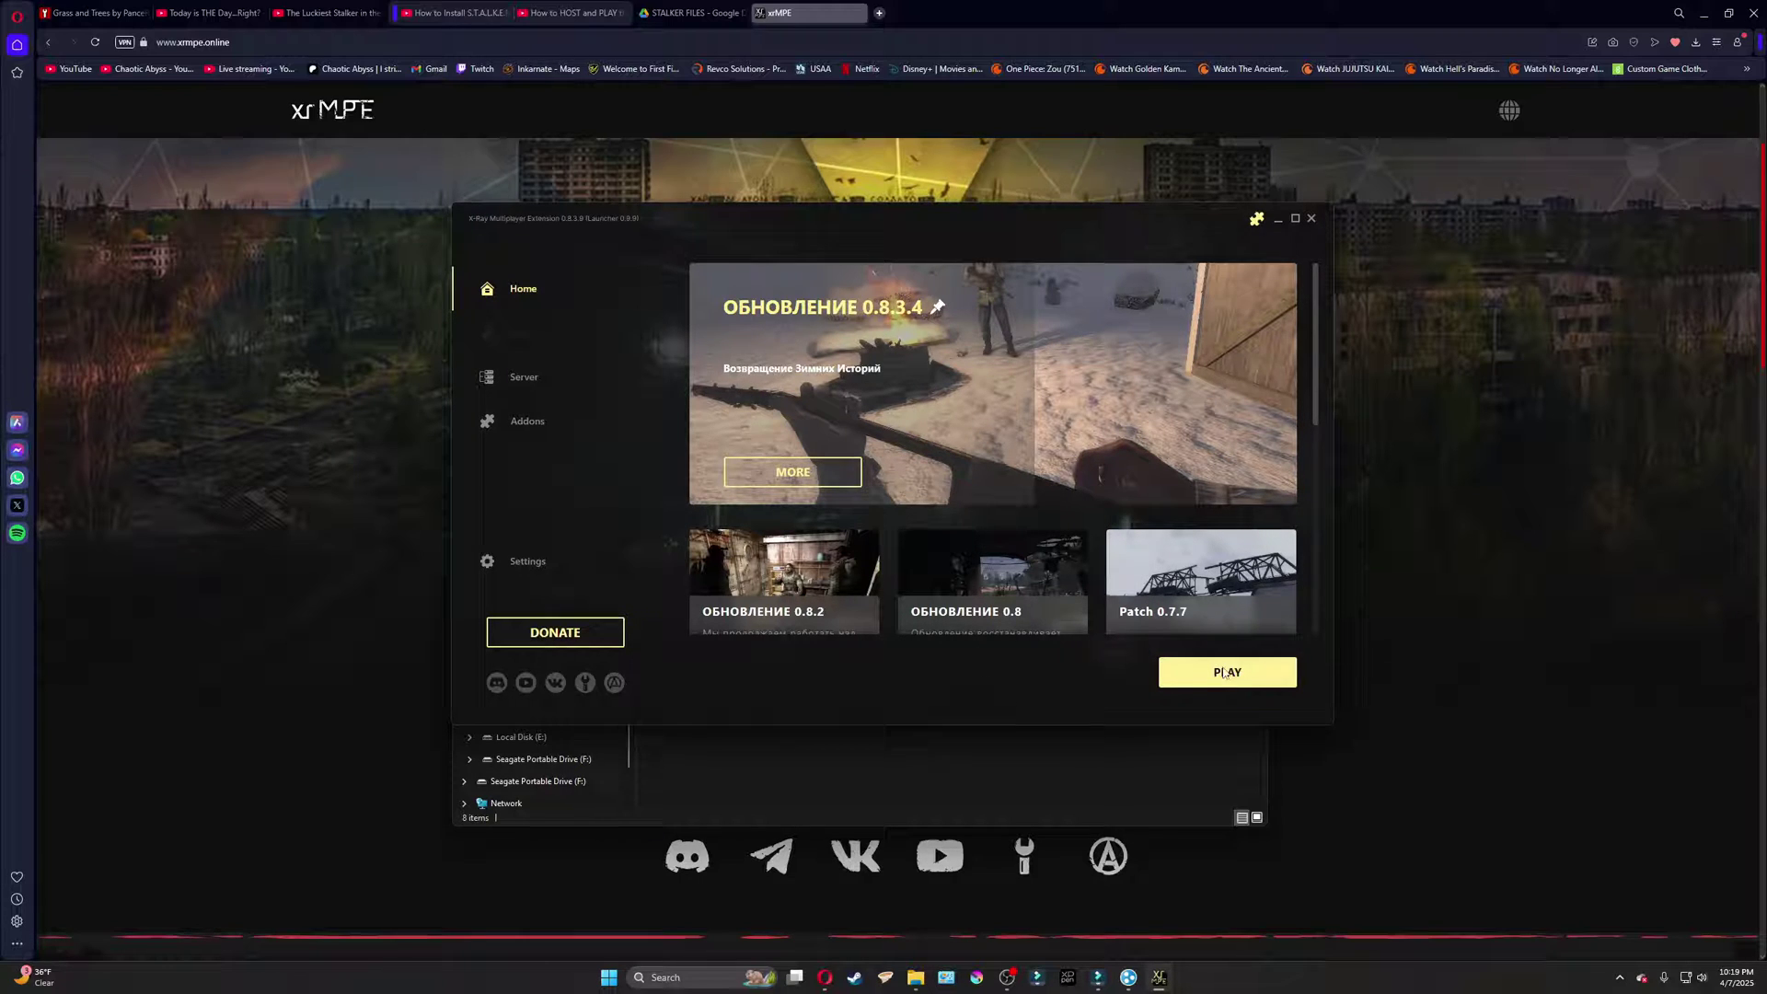
pyautogui.click(1227, 674)
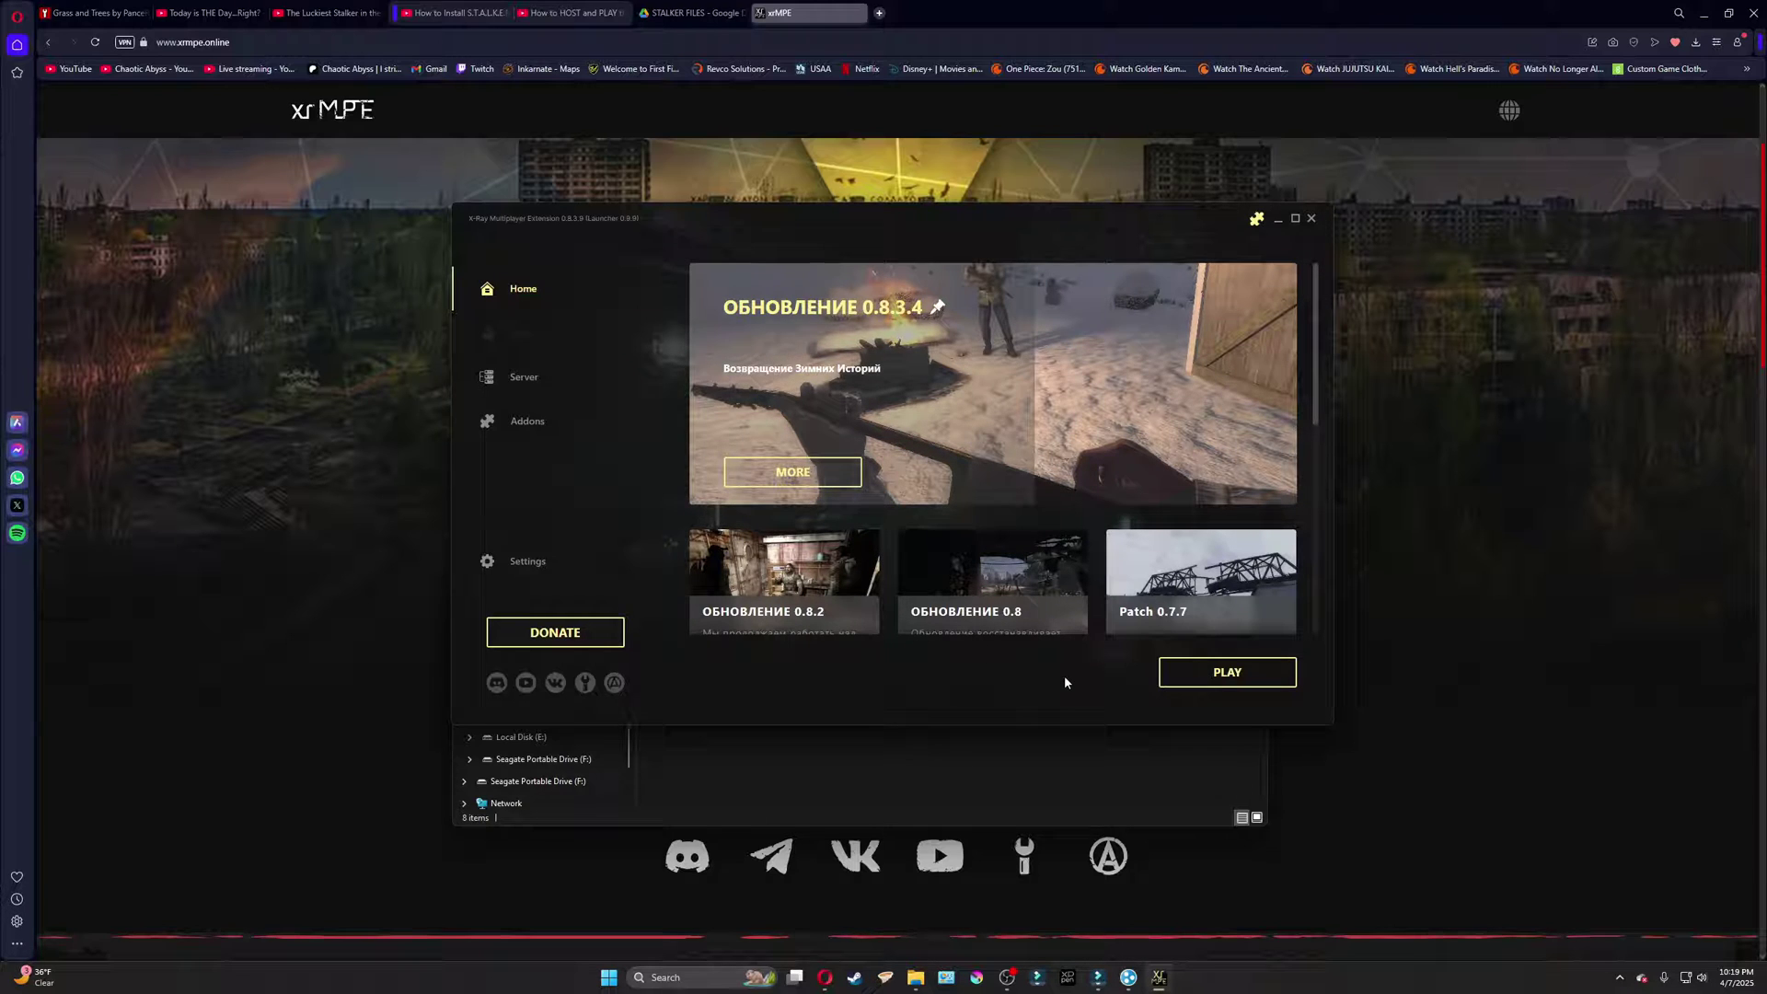
# Expand the Call of Pripyat Co-op addon details, then go to the Server page.
pyautogui.click(563, 425)
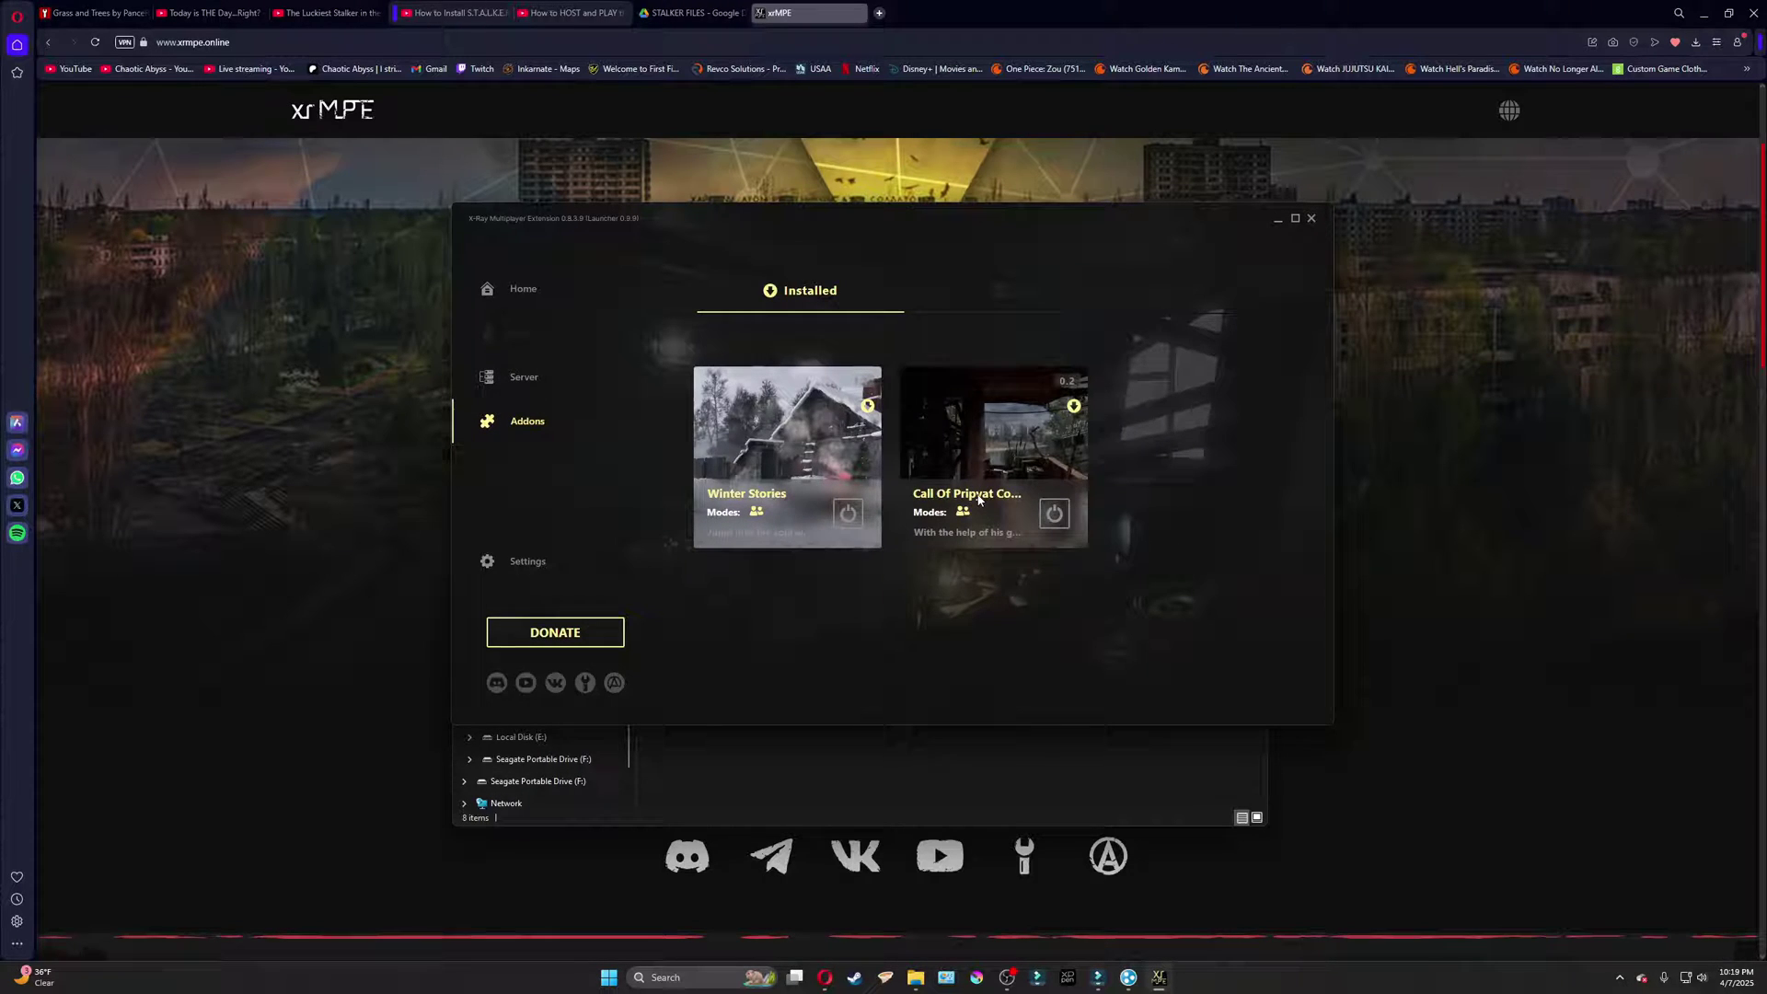
pyautogui.click(1033, 515)
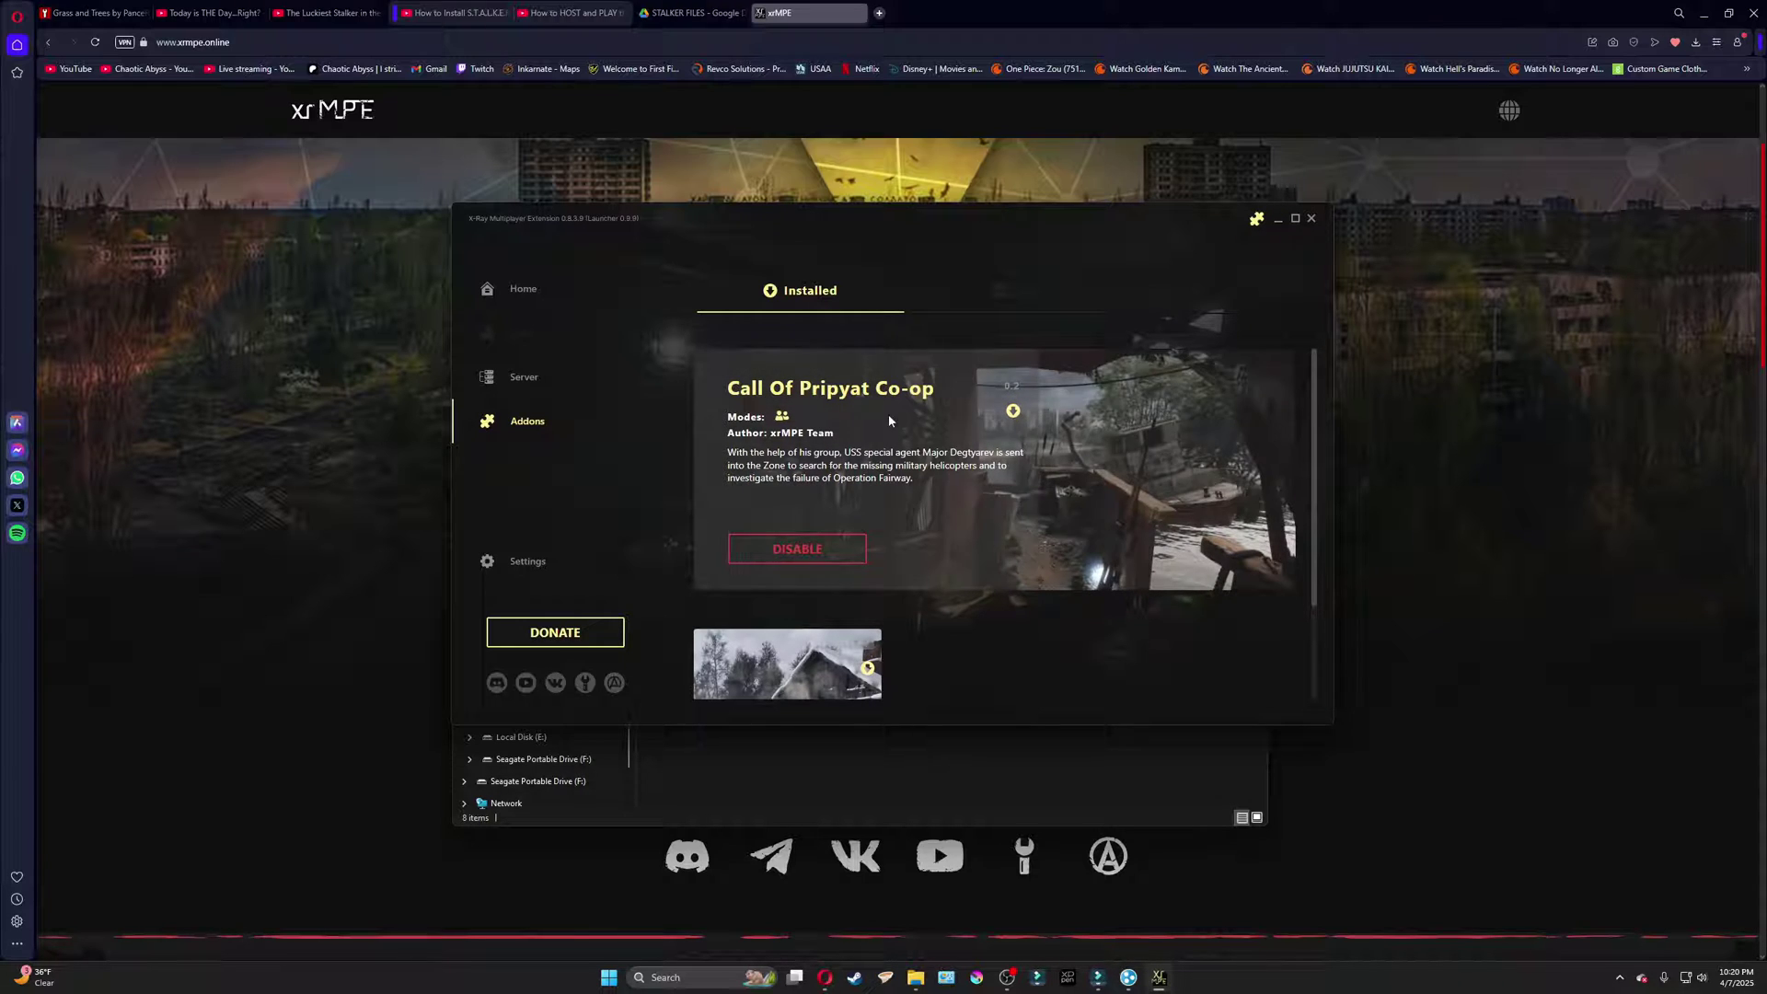
pyautogui.click(548, 391)
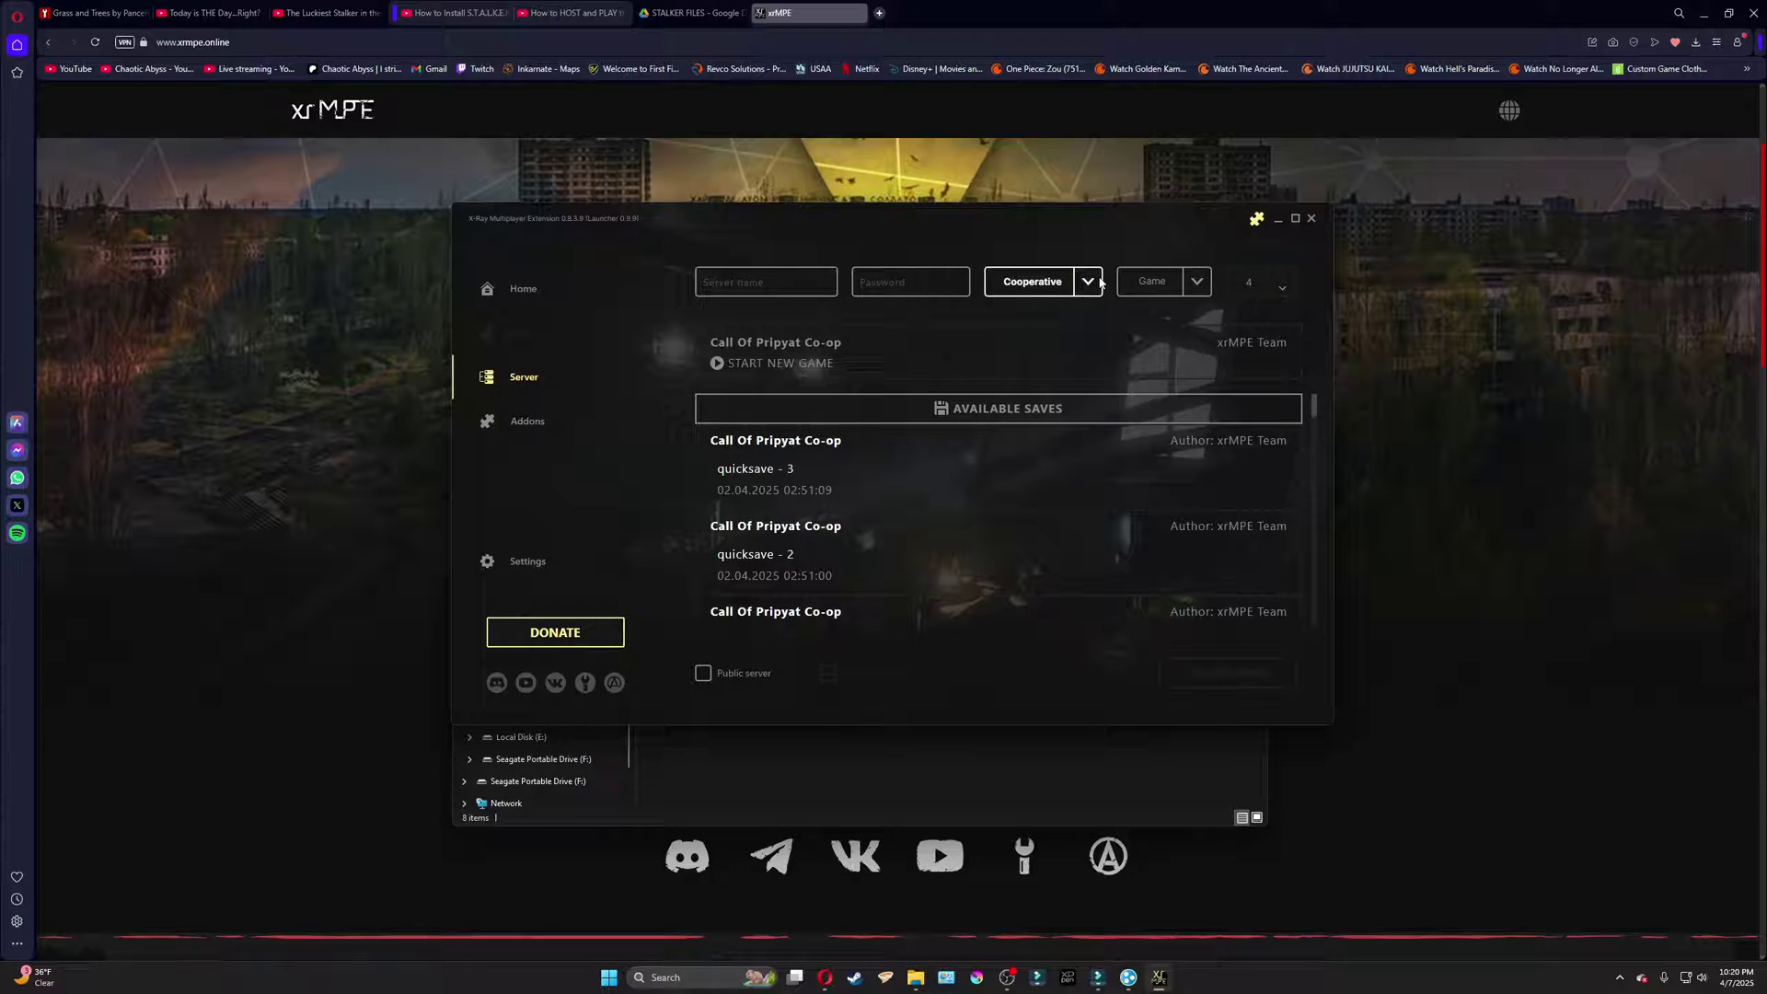
# Switch the server game mode to Defence and back to Cooperative, leaving difficulty unchanged.
pyautogui.click(1072, 284)
pyautogui.click(1051, 304)
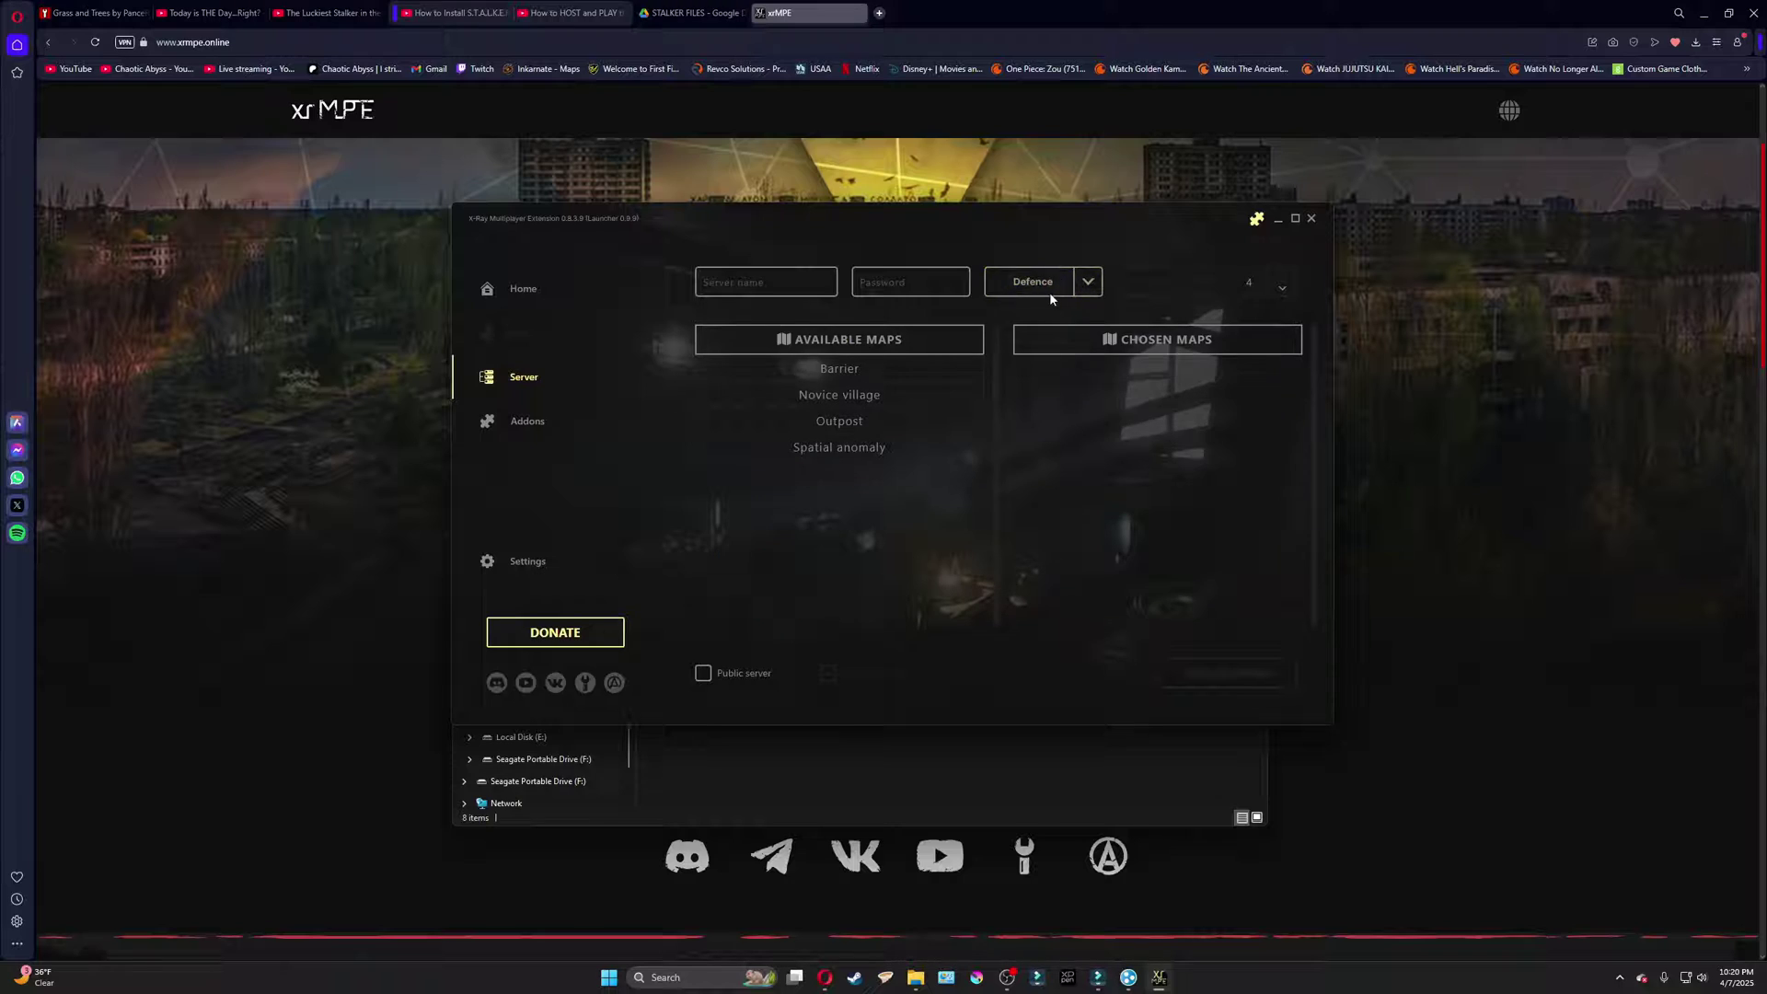
pyautogui.click(1046, 292)
pyautogui.click(1040, 329)
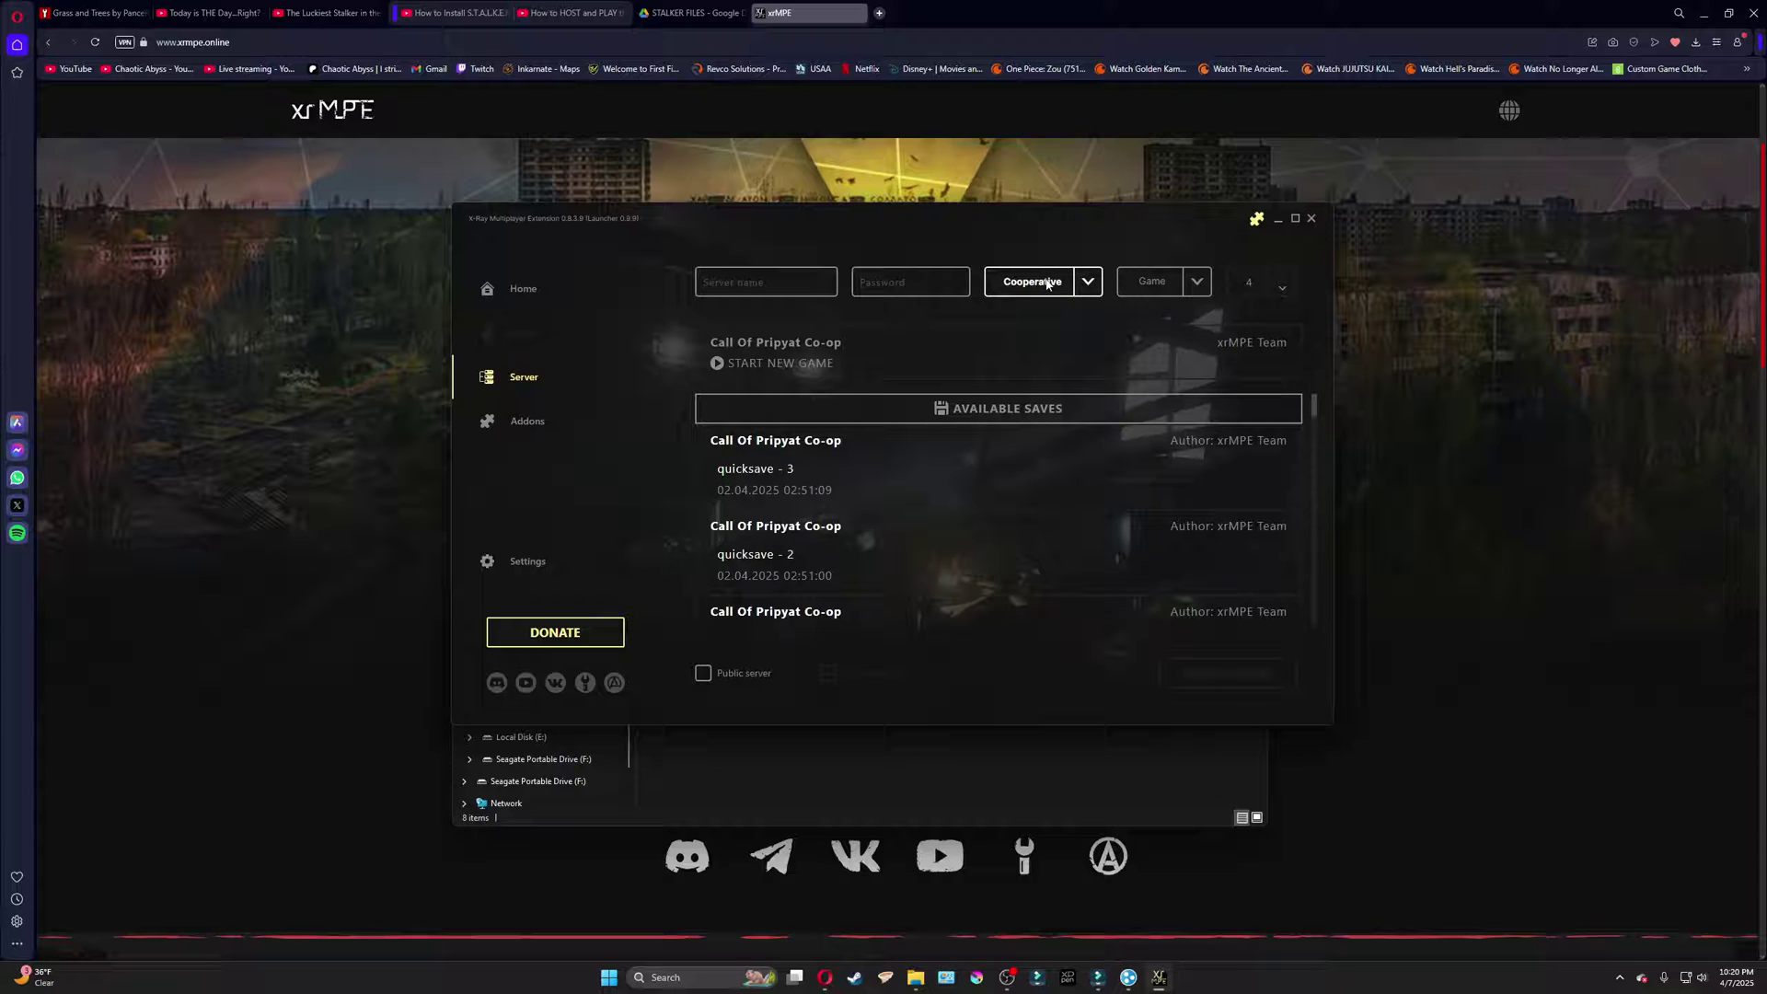
pyautogui.click(1158, 282)
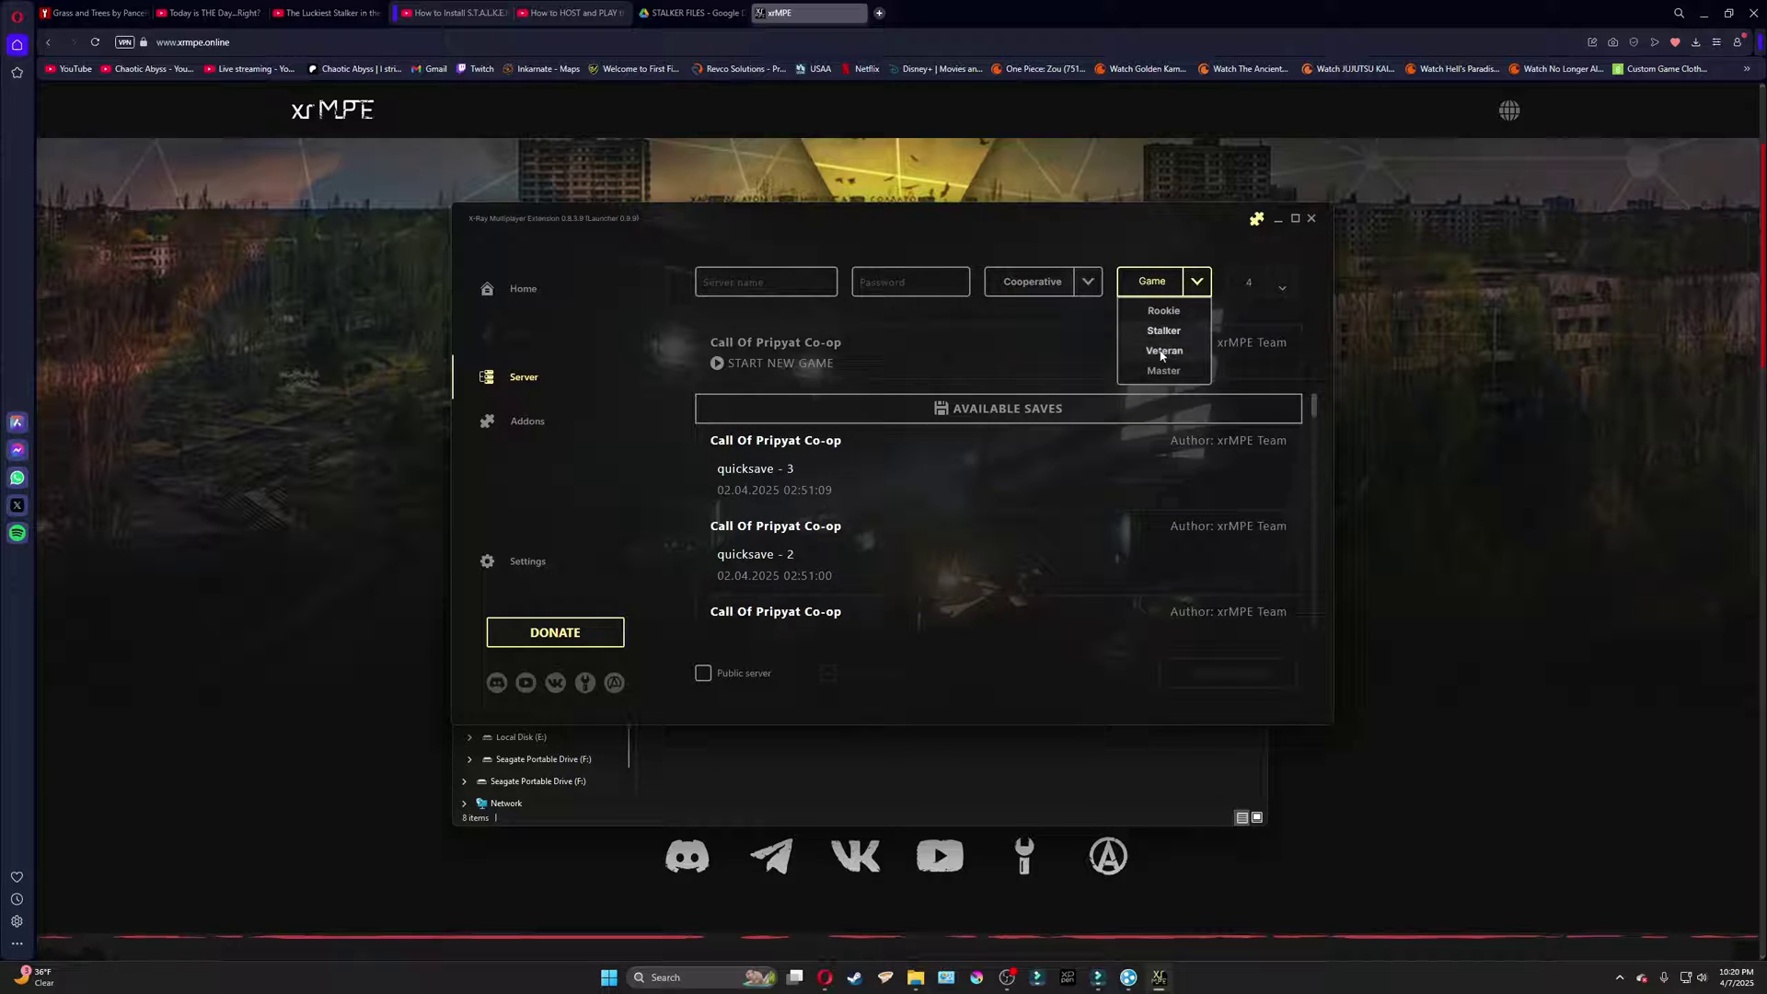
pyautogui.click(1140, 229)
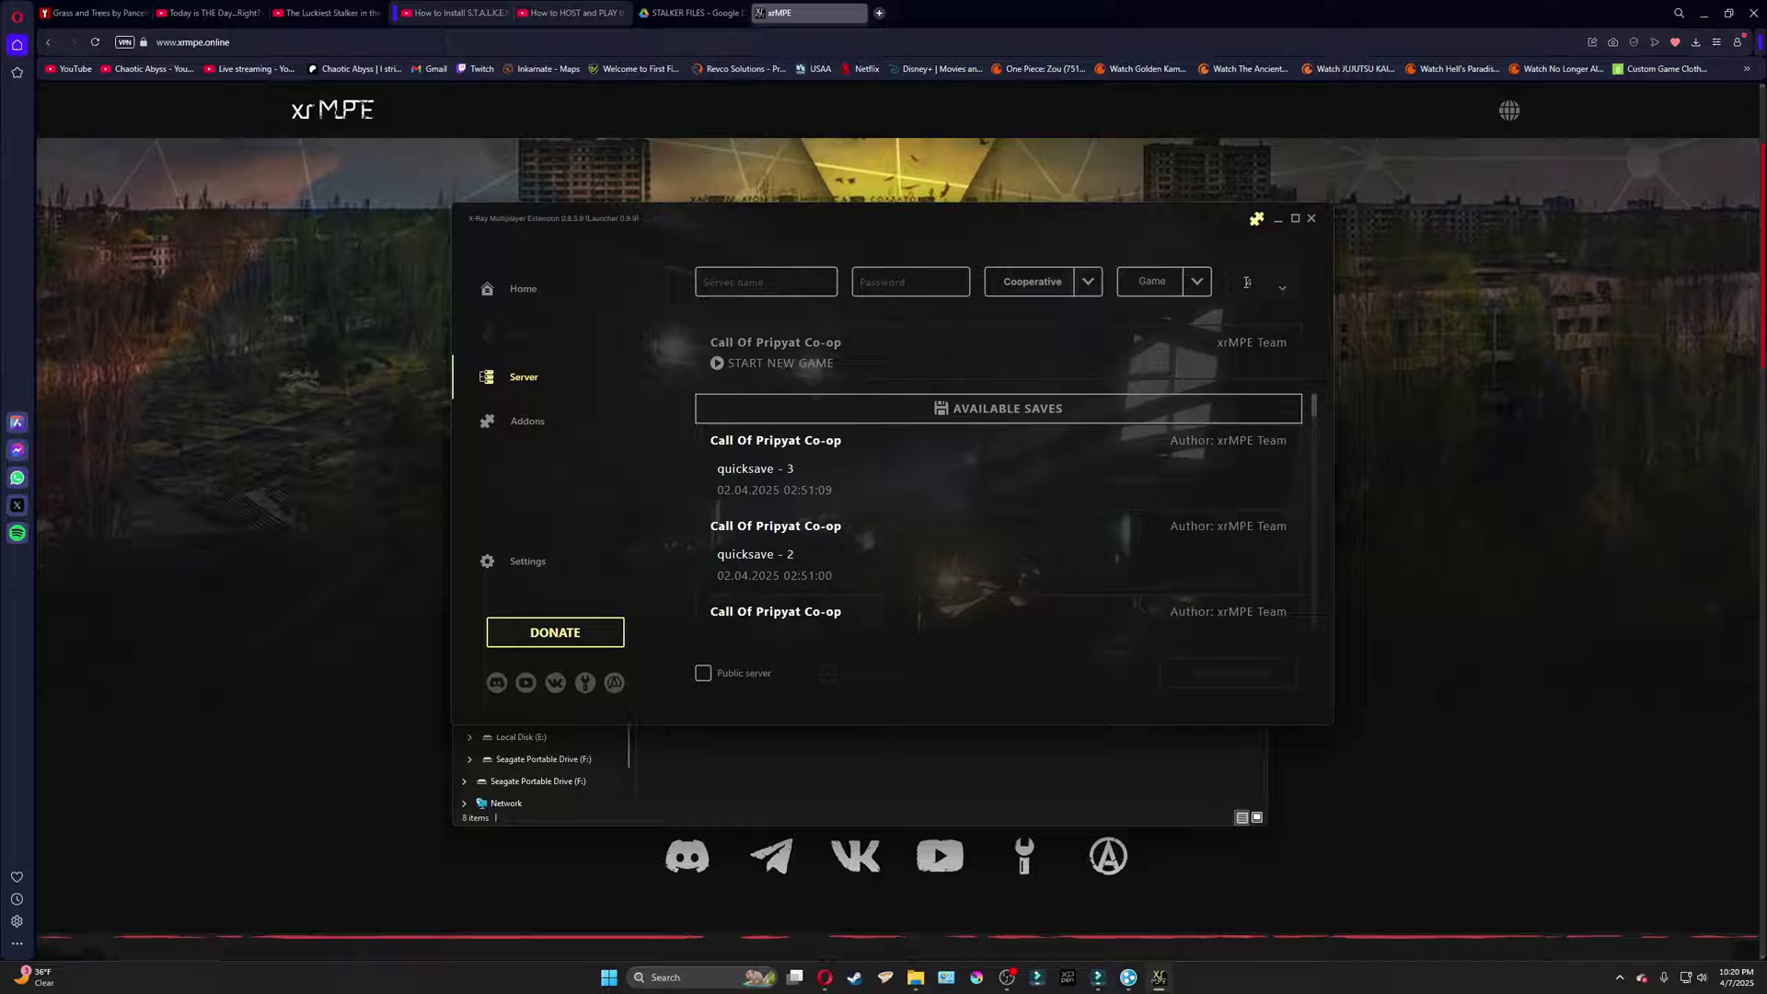
pyautogui.scroll(2, 1284, 287)
pyautogui.scroll(-3, 1289, 301)
pyautogui.doubleClick(1253, 284)
# Check the installed co-op addon, revisit Server setup, and return to the Home page.
pyautogui.click(770, 286)
pyautogui.click(581, 422)
pyautogui.click(538, 376)
pyautogui.click(538, 292)
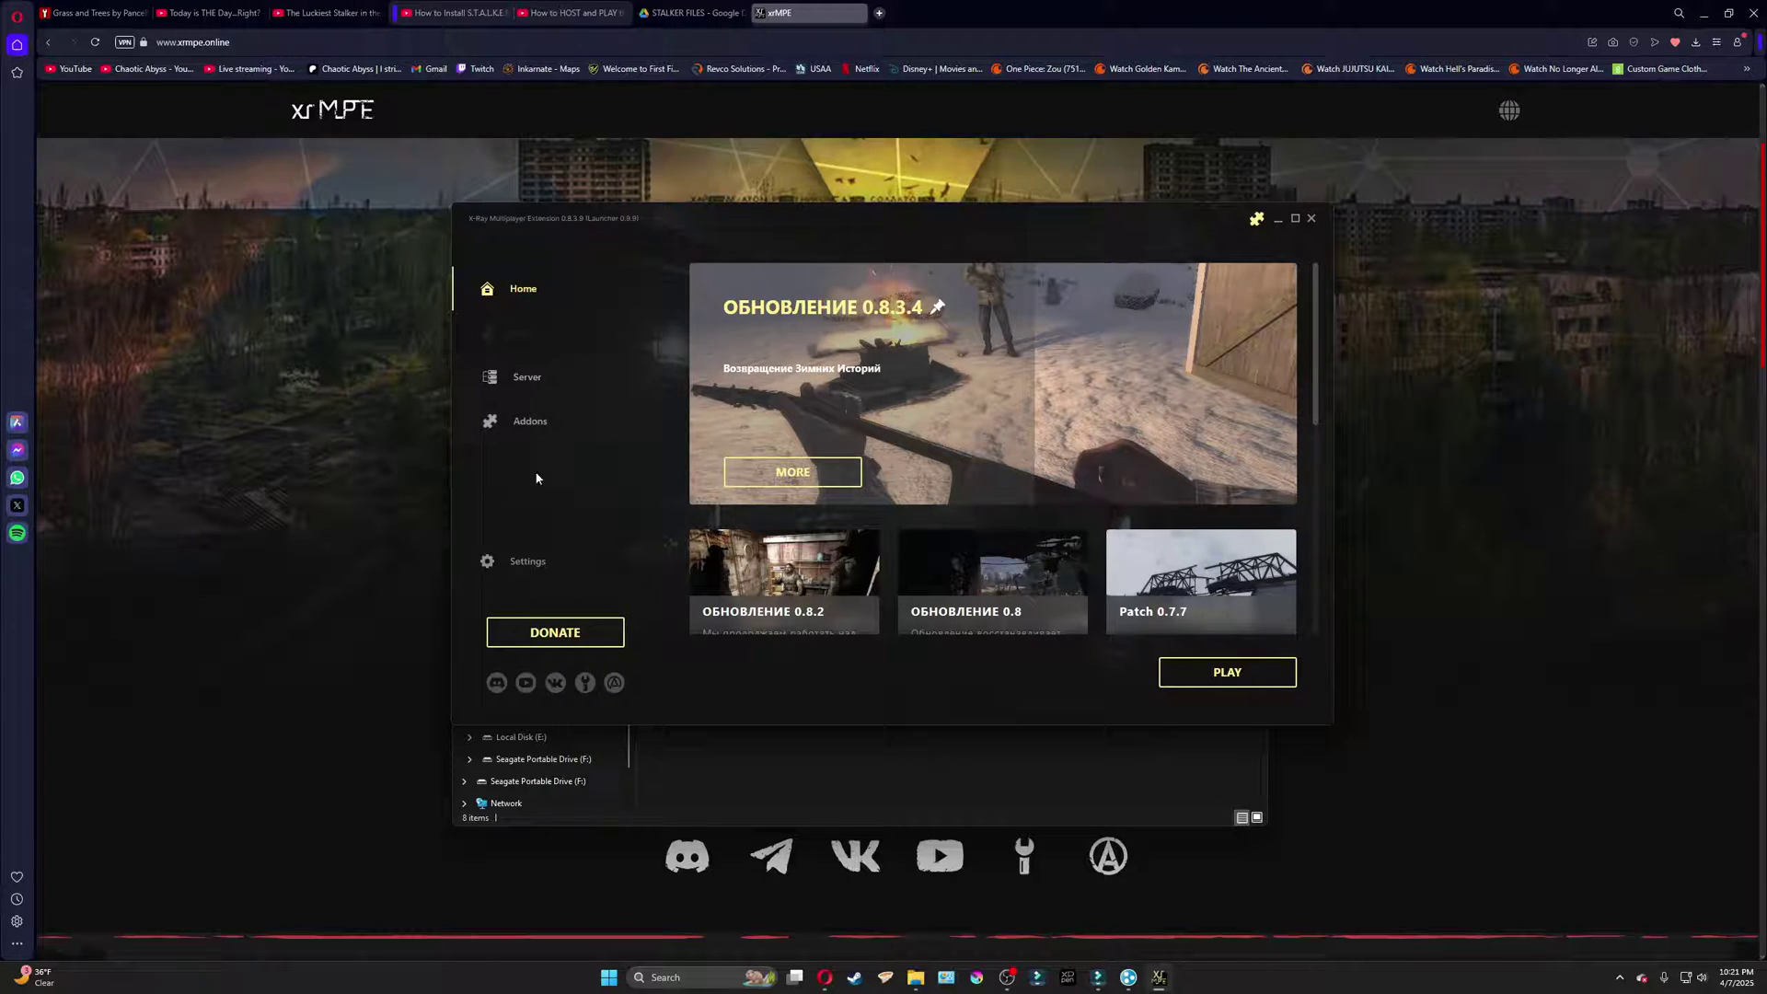
pyautogui.click(571, 566)
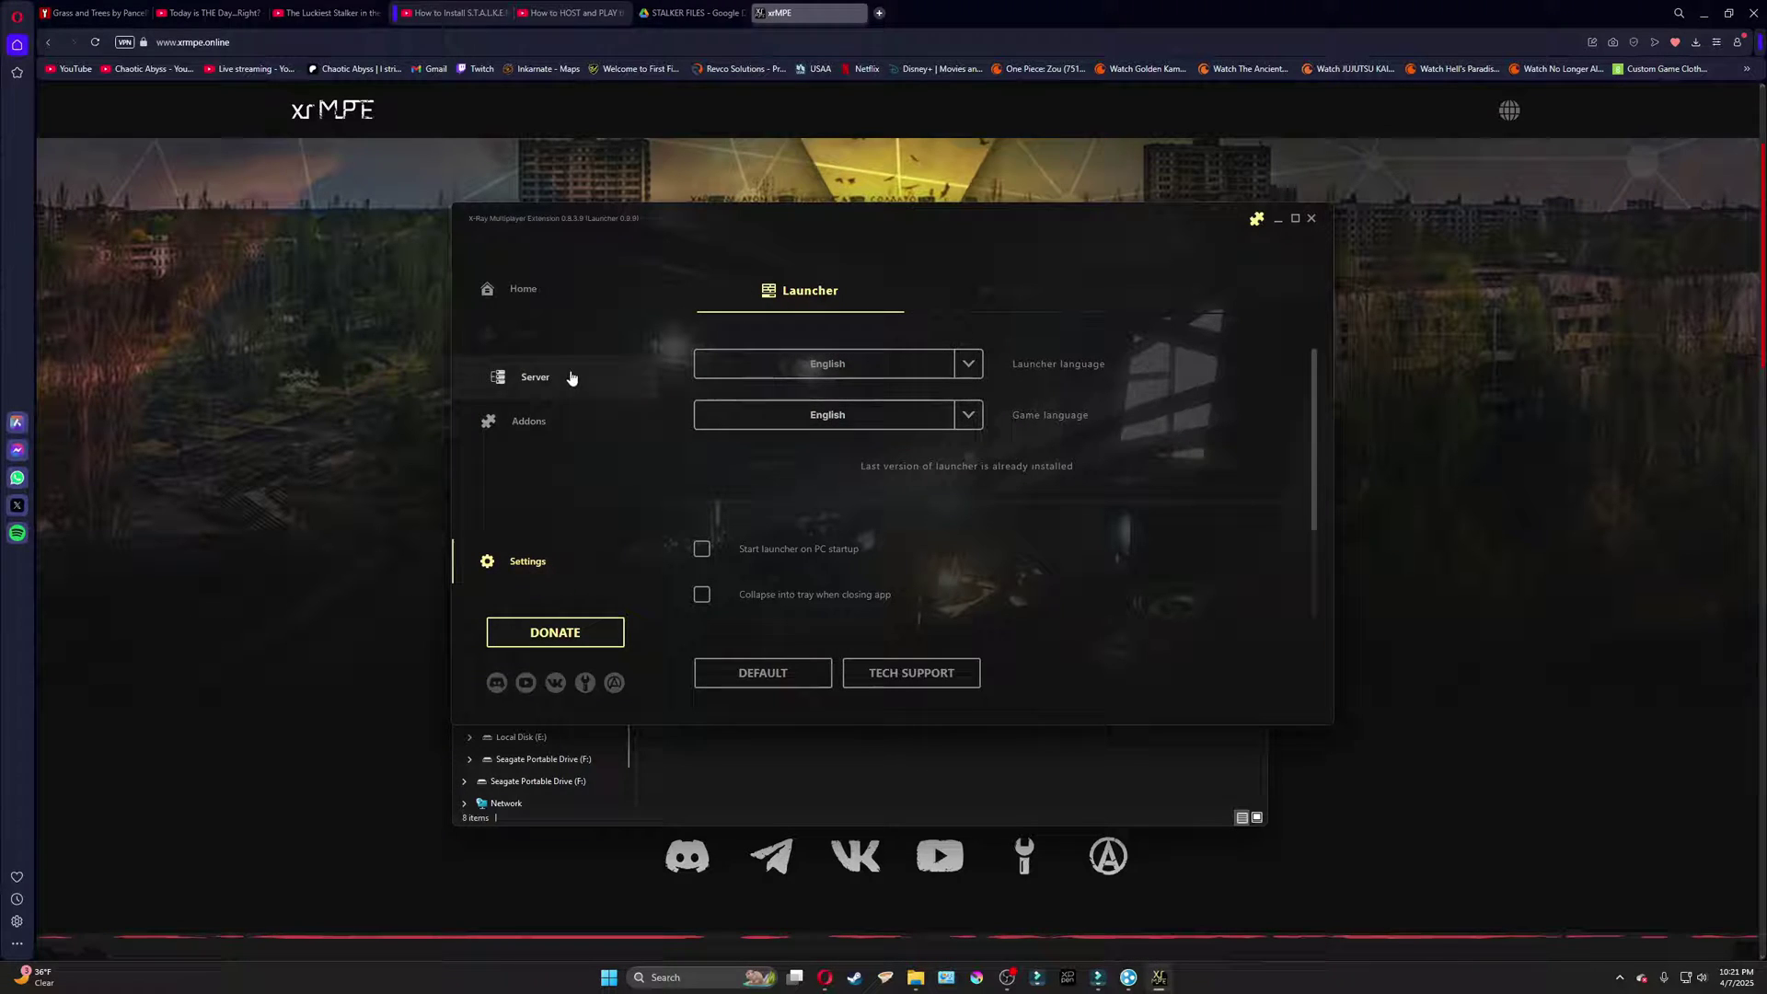
pyautogui.click(522, 288)
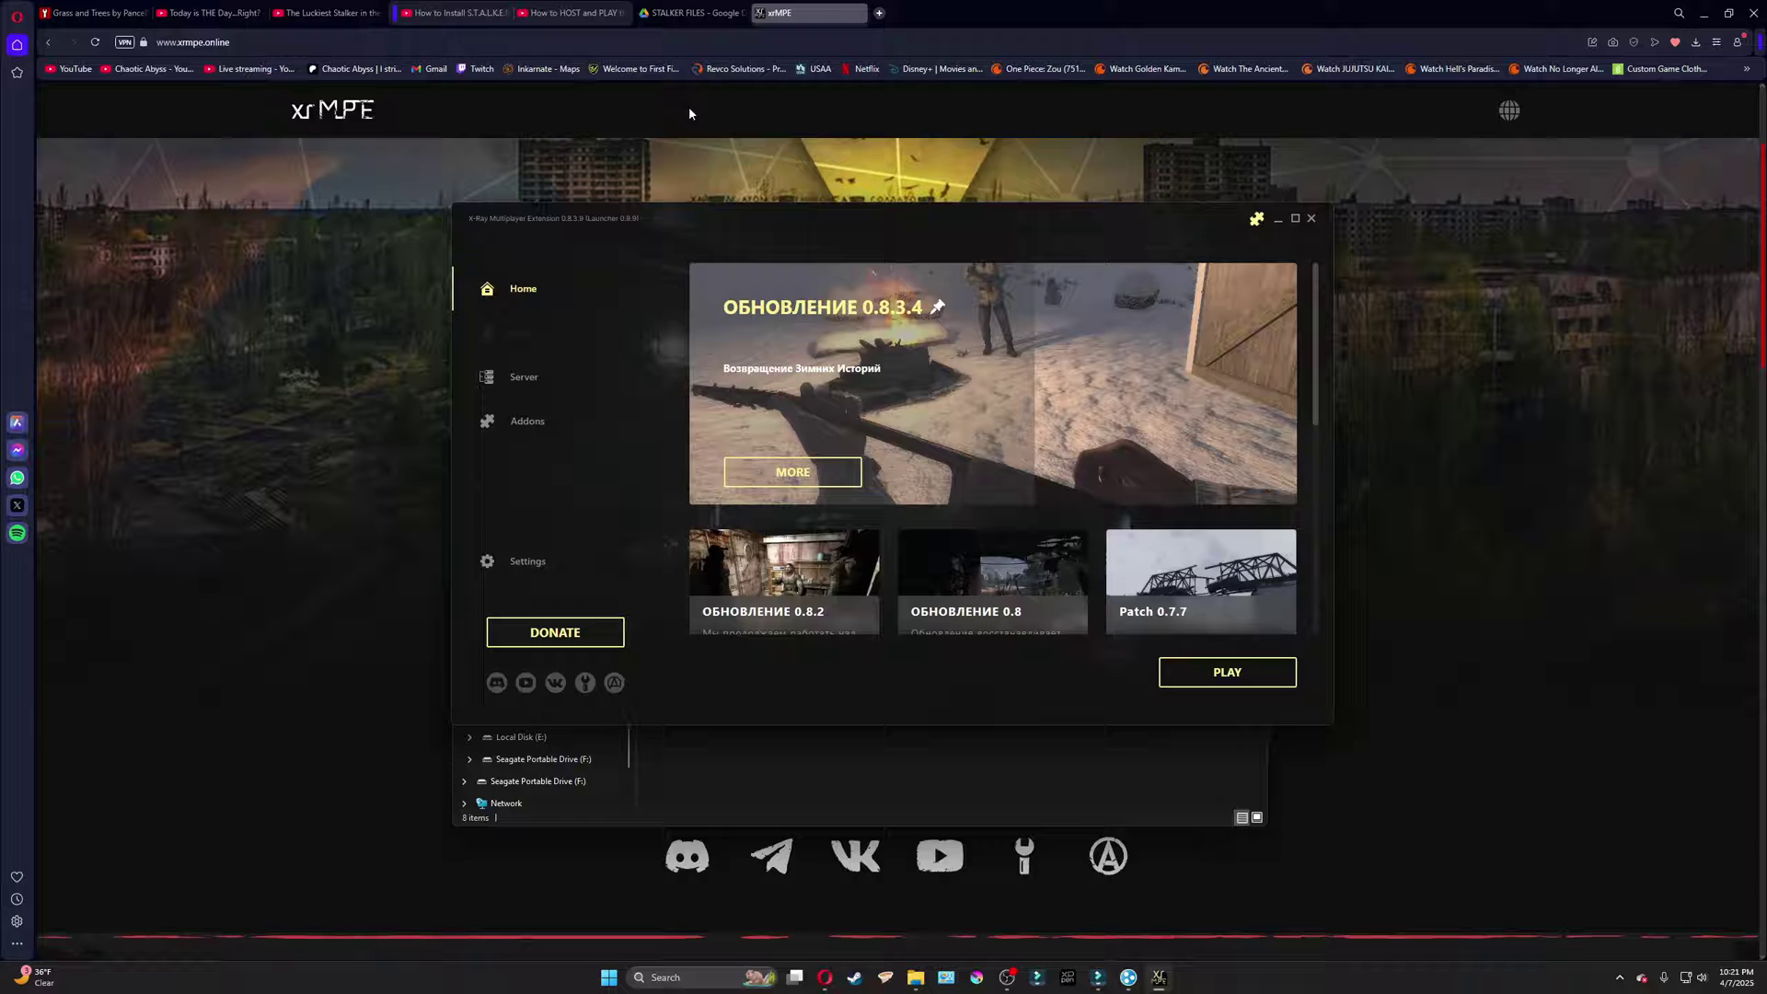
# View xxenglish.db in the shared STALKER FILES Drive folder, then close that tab.
pyautogui.click(690, 15)
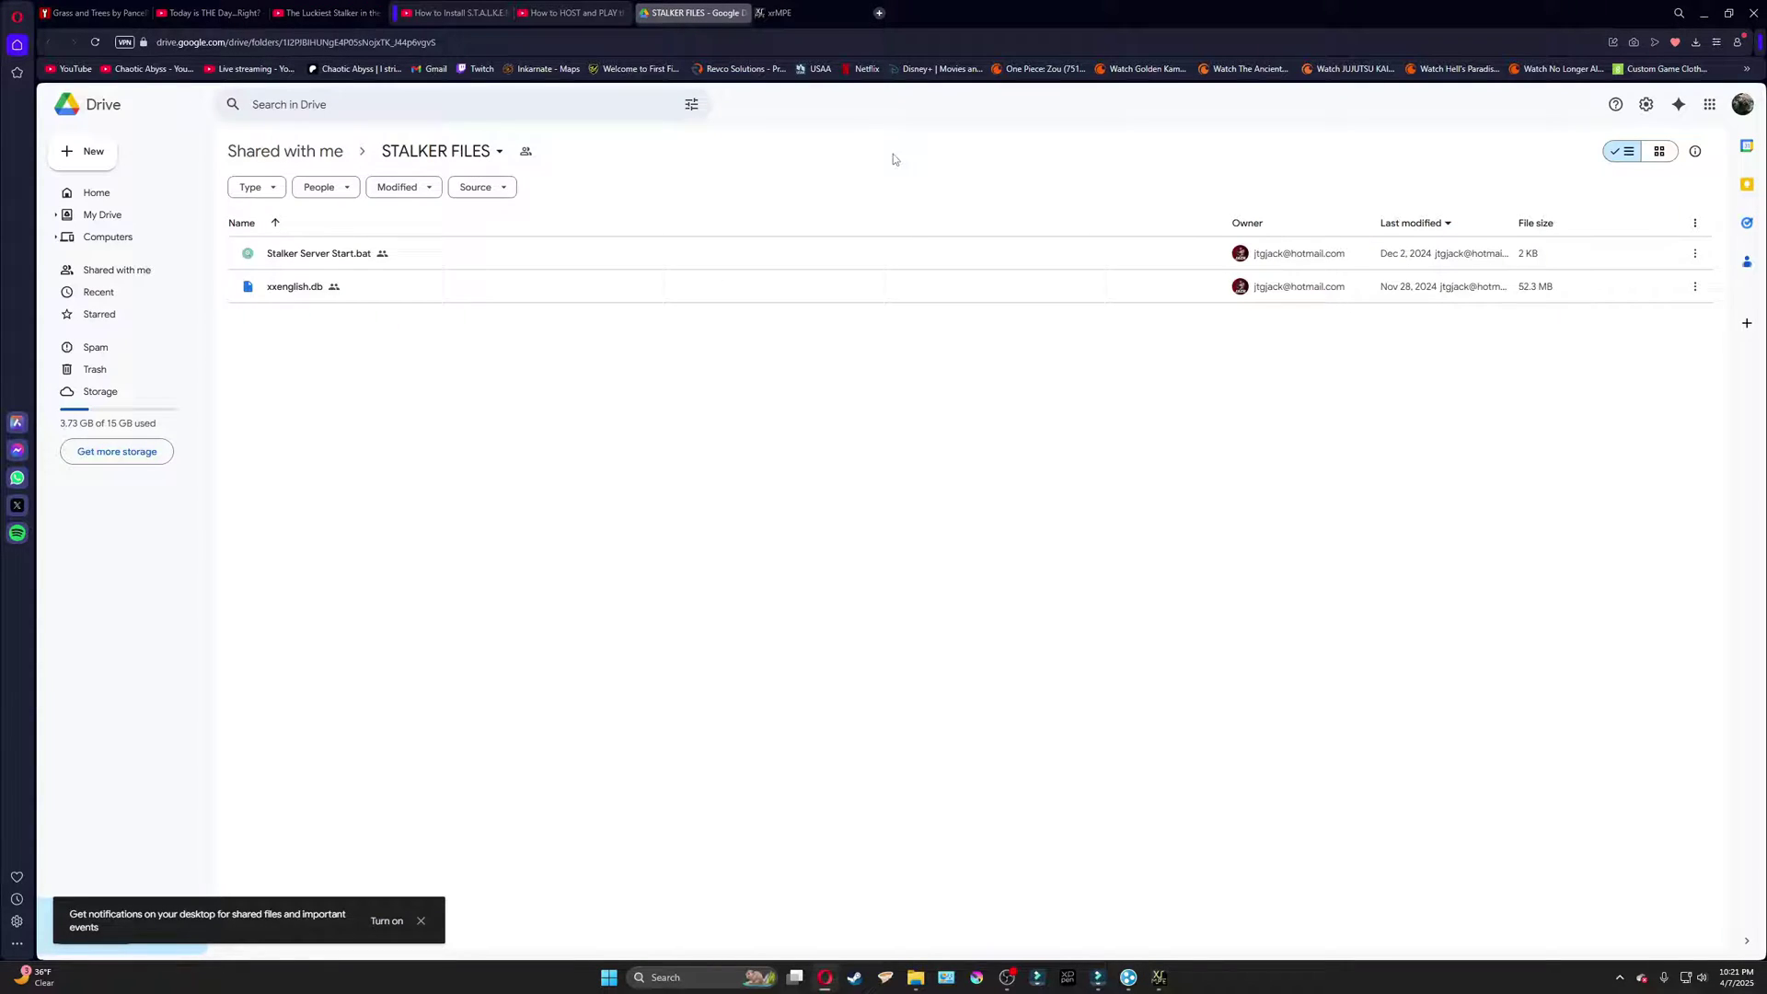
pyautogui.moveTo(290, 296)
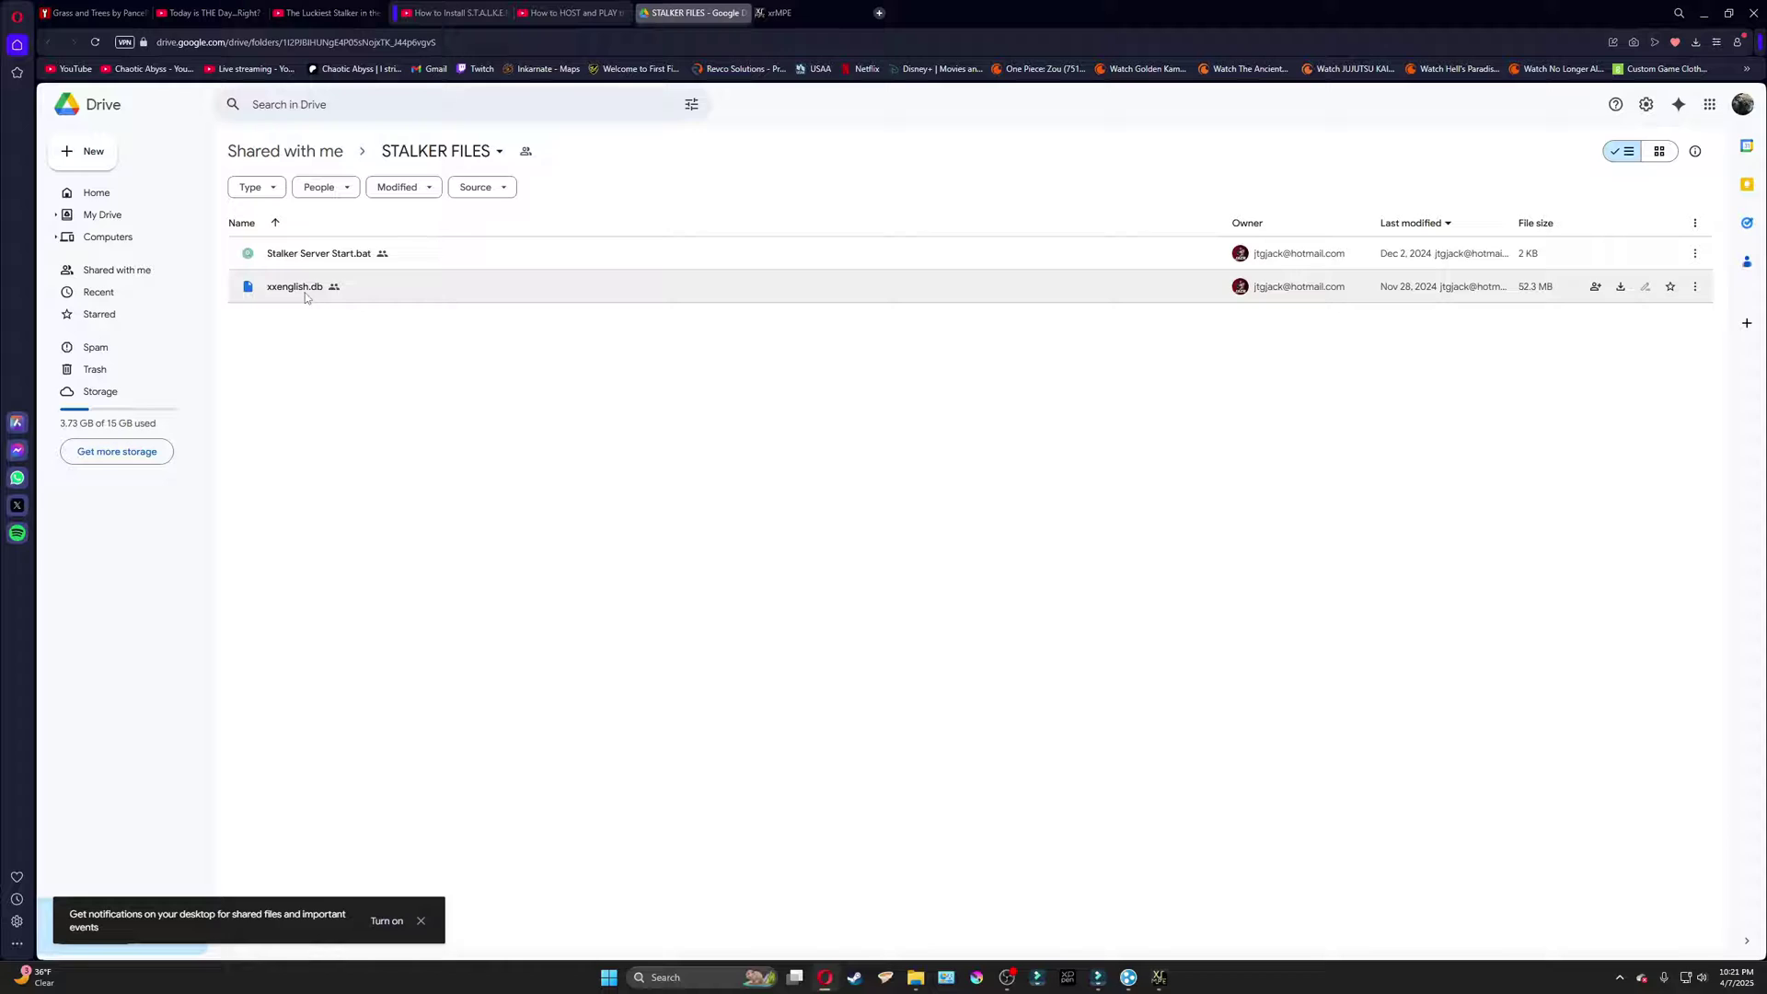
pyautogui.hotkey('ctrl', 'w')
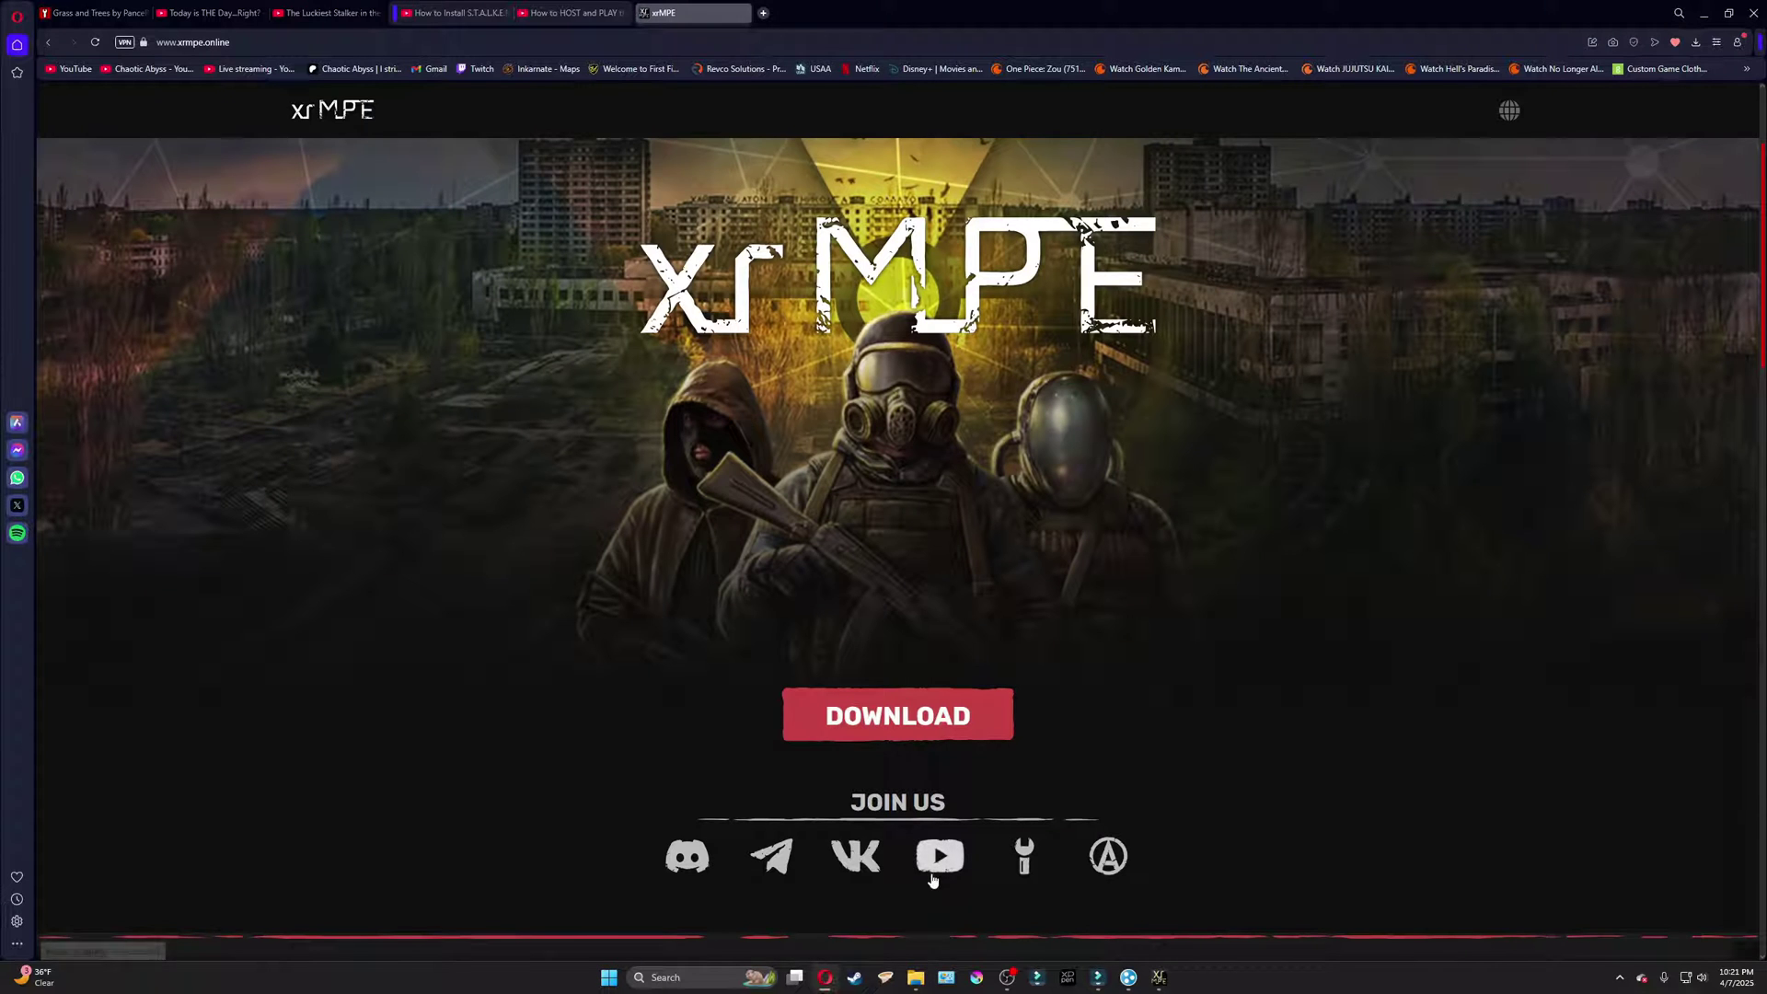
# Navigate to C:\Stalker Coop\X-Ray Multiplayer Extension\game\localization and select xrussian.db.
pyautogui.moveTo(914, 976)
pyautogui.click(1049, 911)
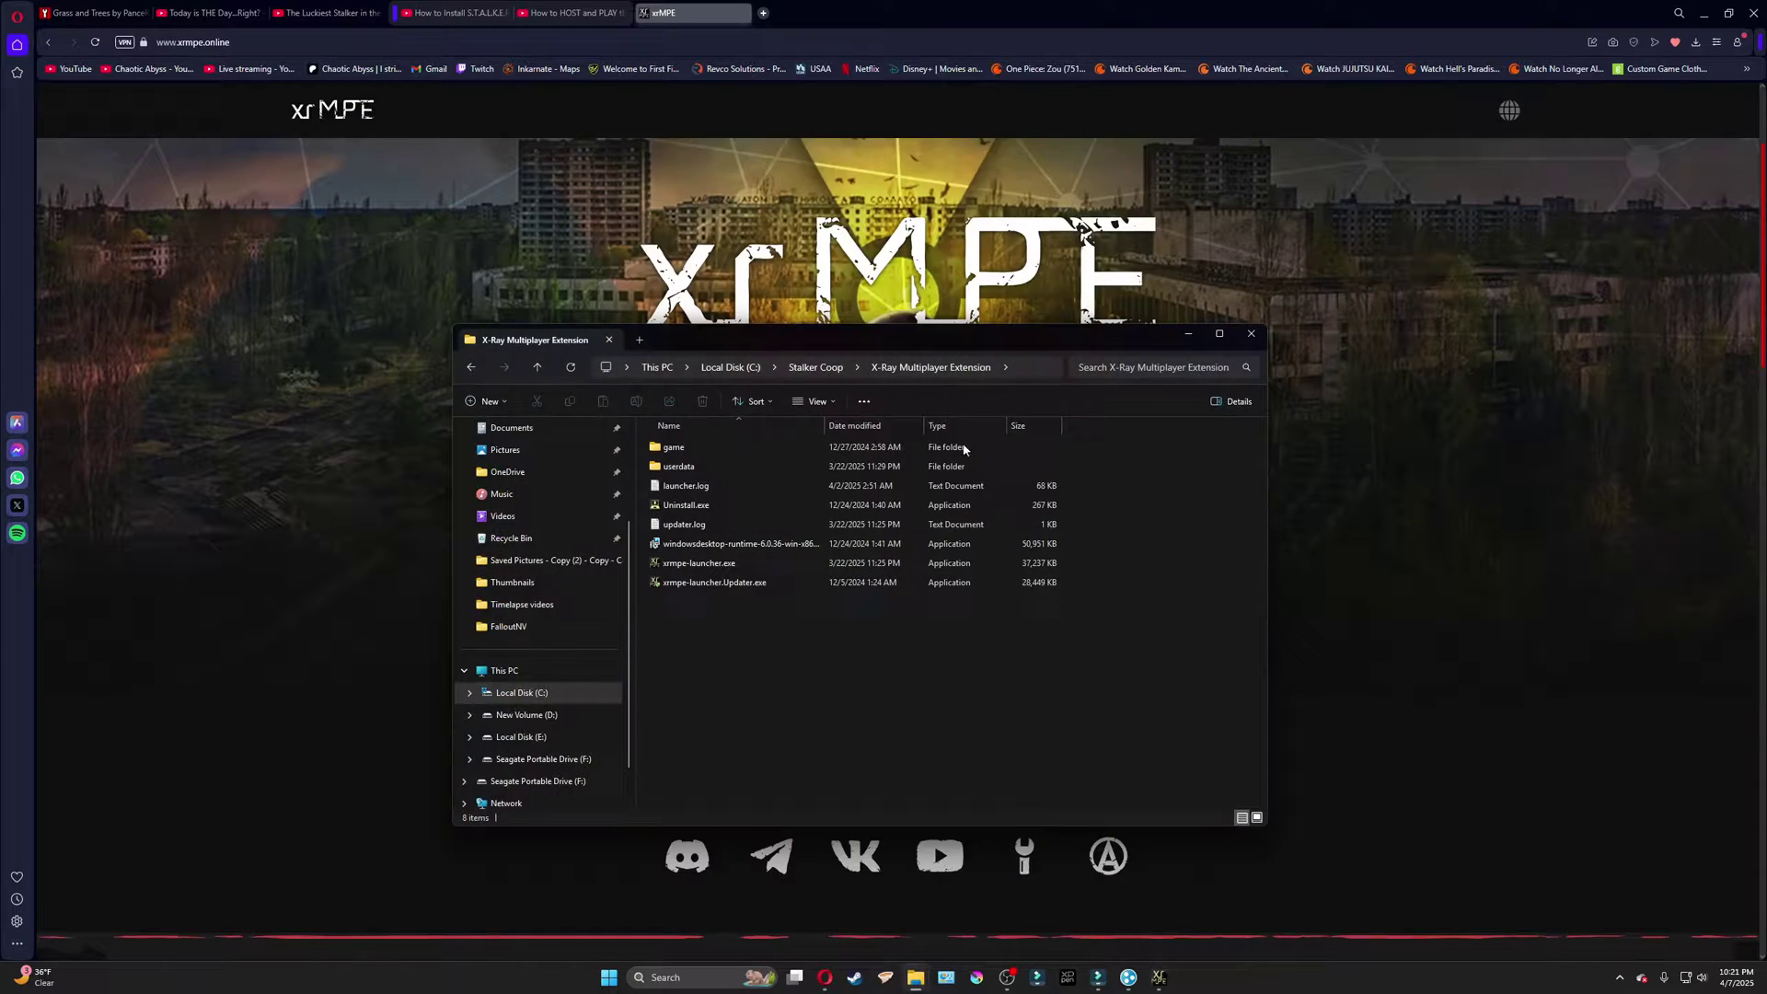
pyautogui.click(815, 367)
pyautogui.click(730, 367)
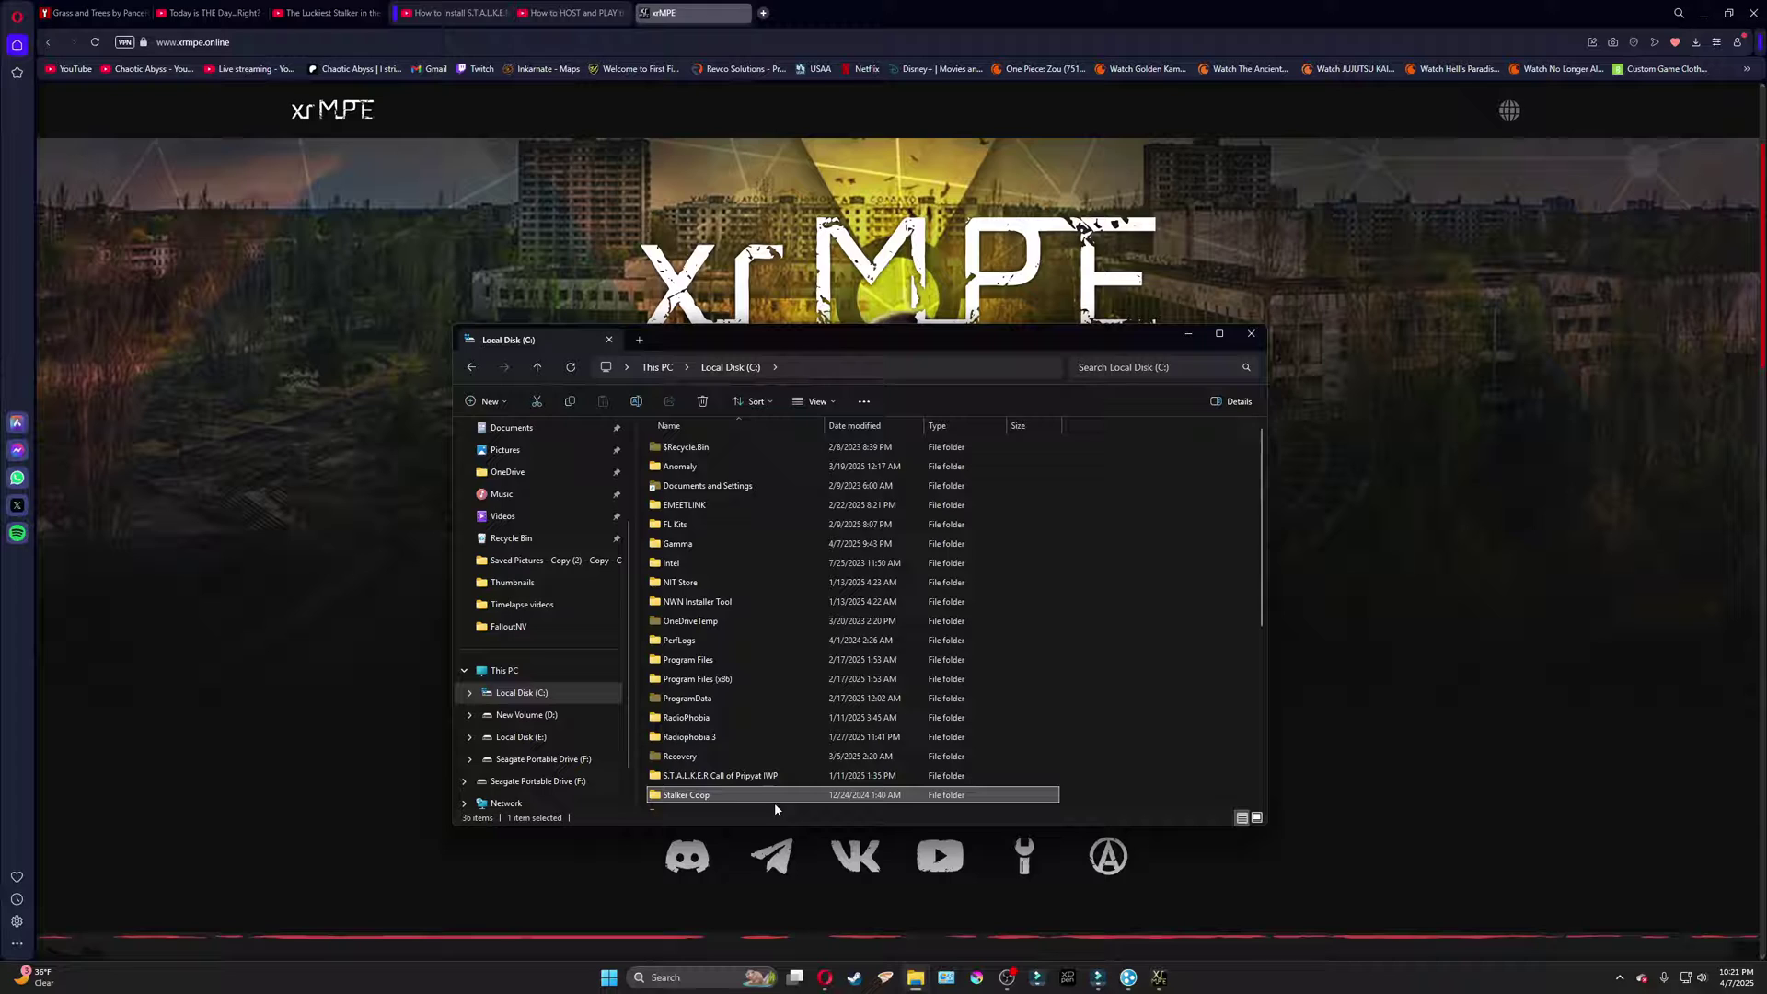
pyautogui.doubleClick(708, 797)
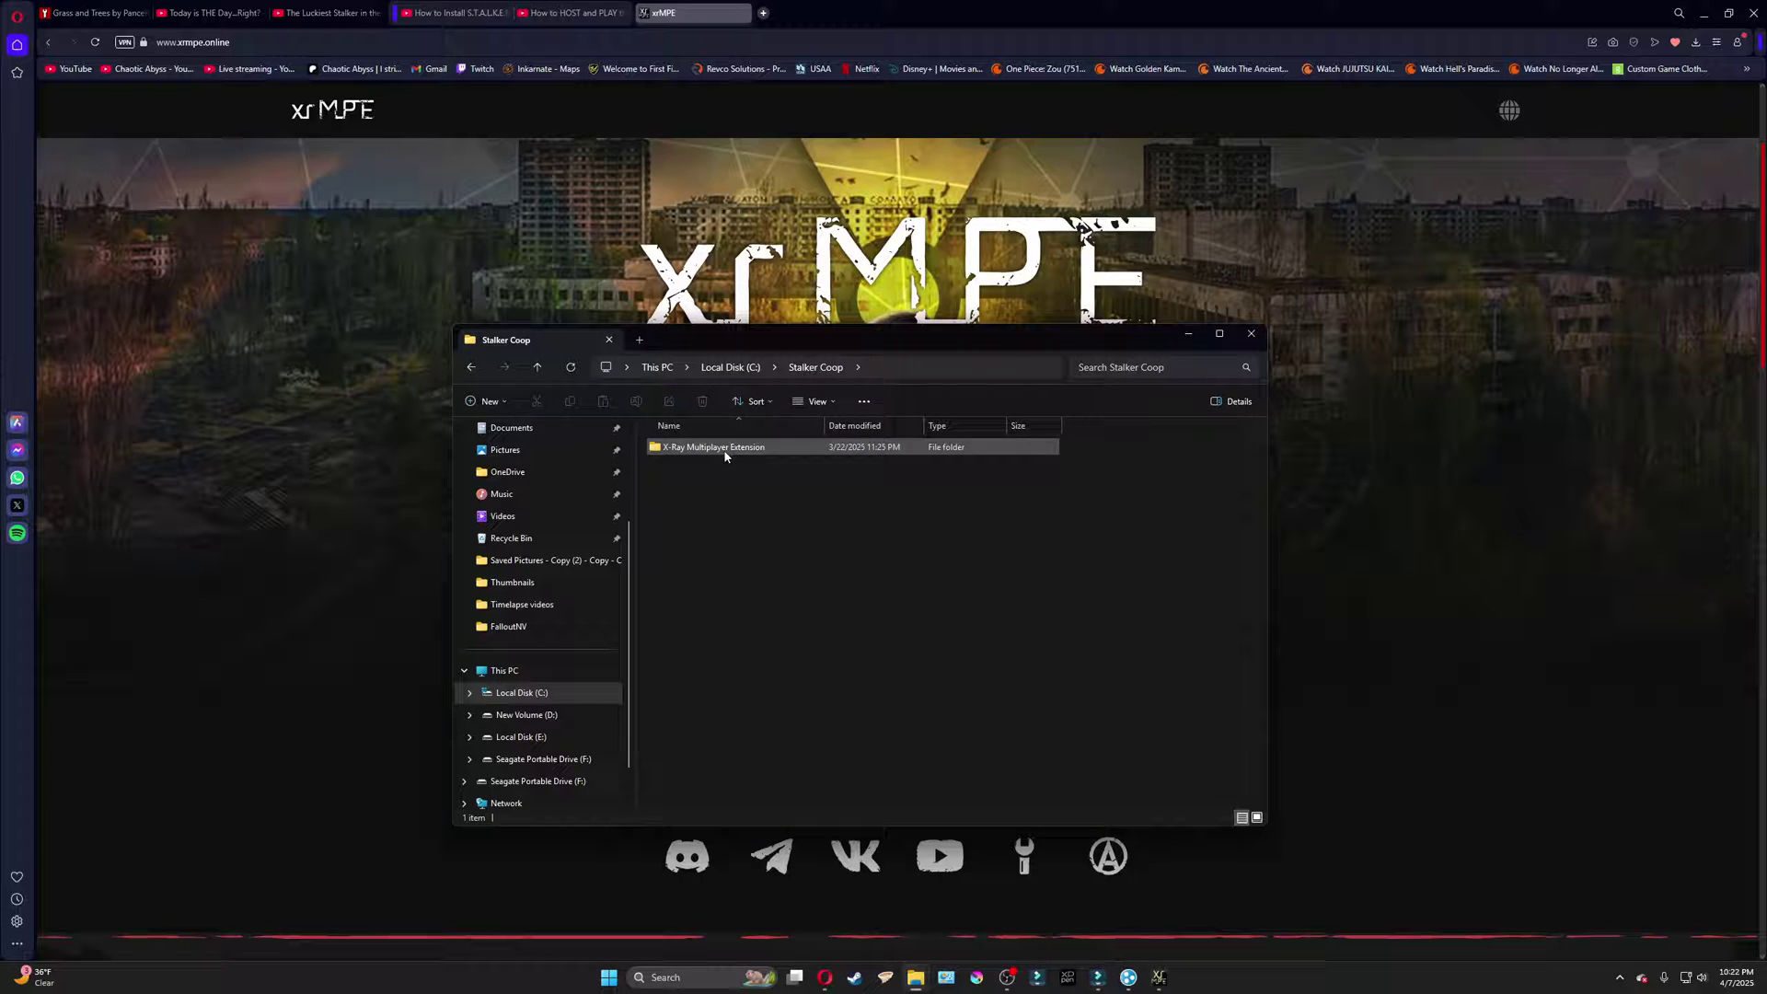
pyautogui.doubleClick(722, 449)
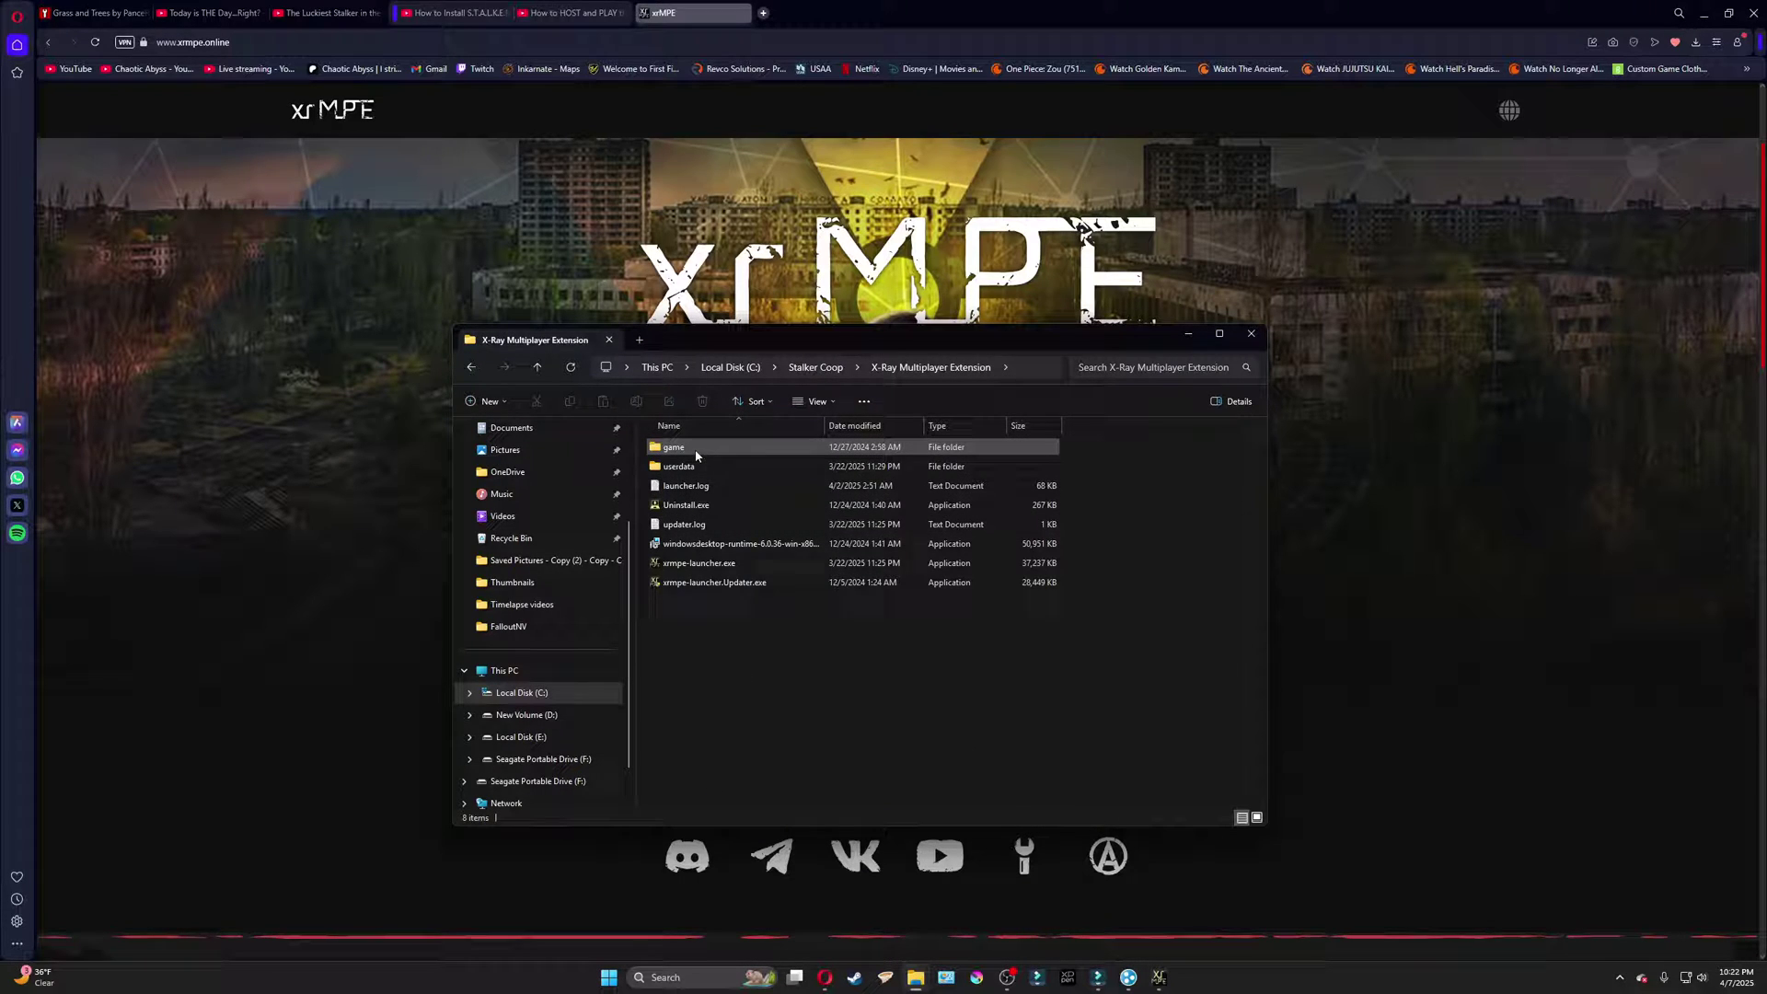
pyautogui.doubleClick(697, 449)
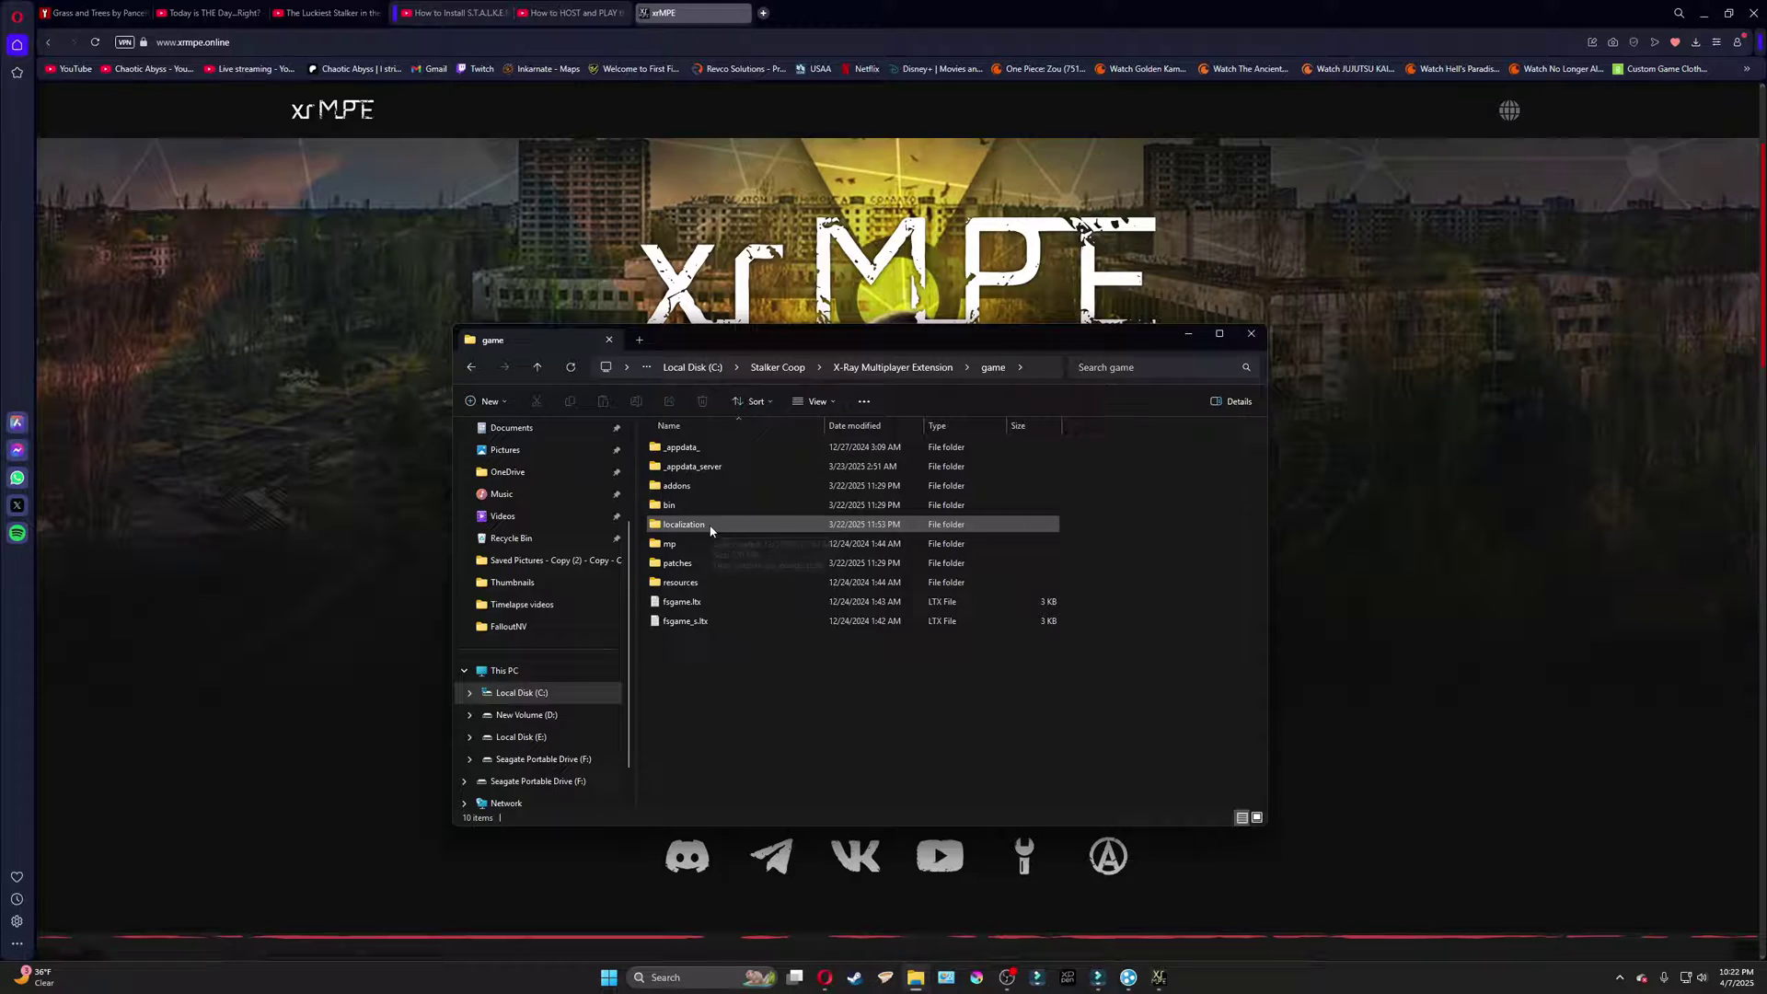
pyautogui.doubleClick(710, 526)
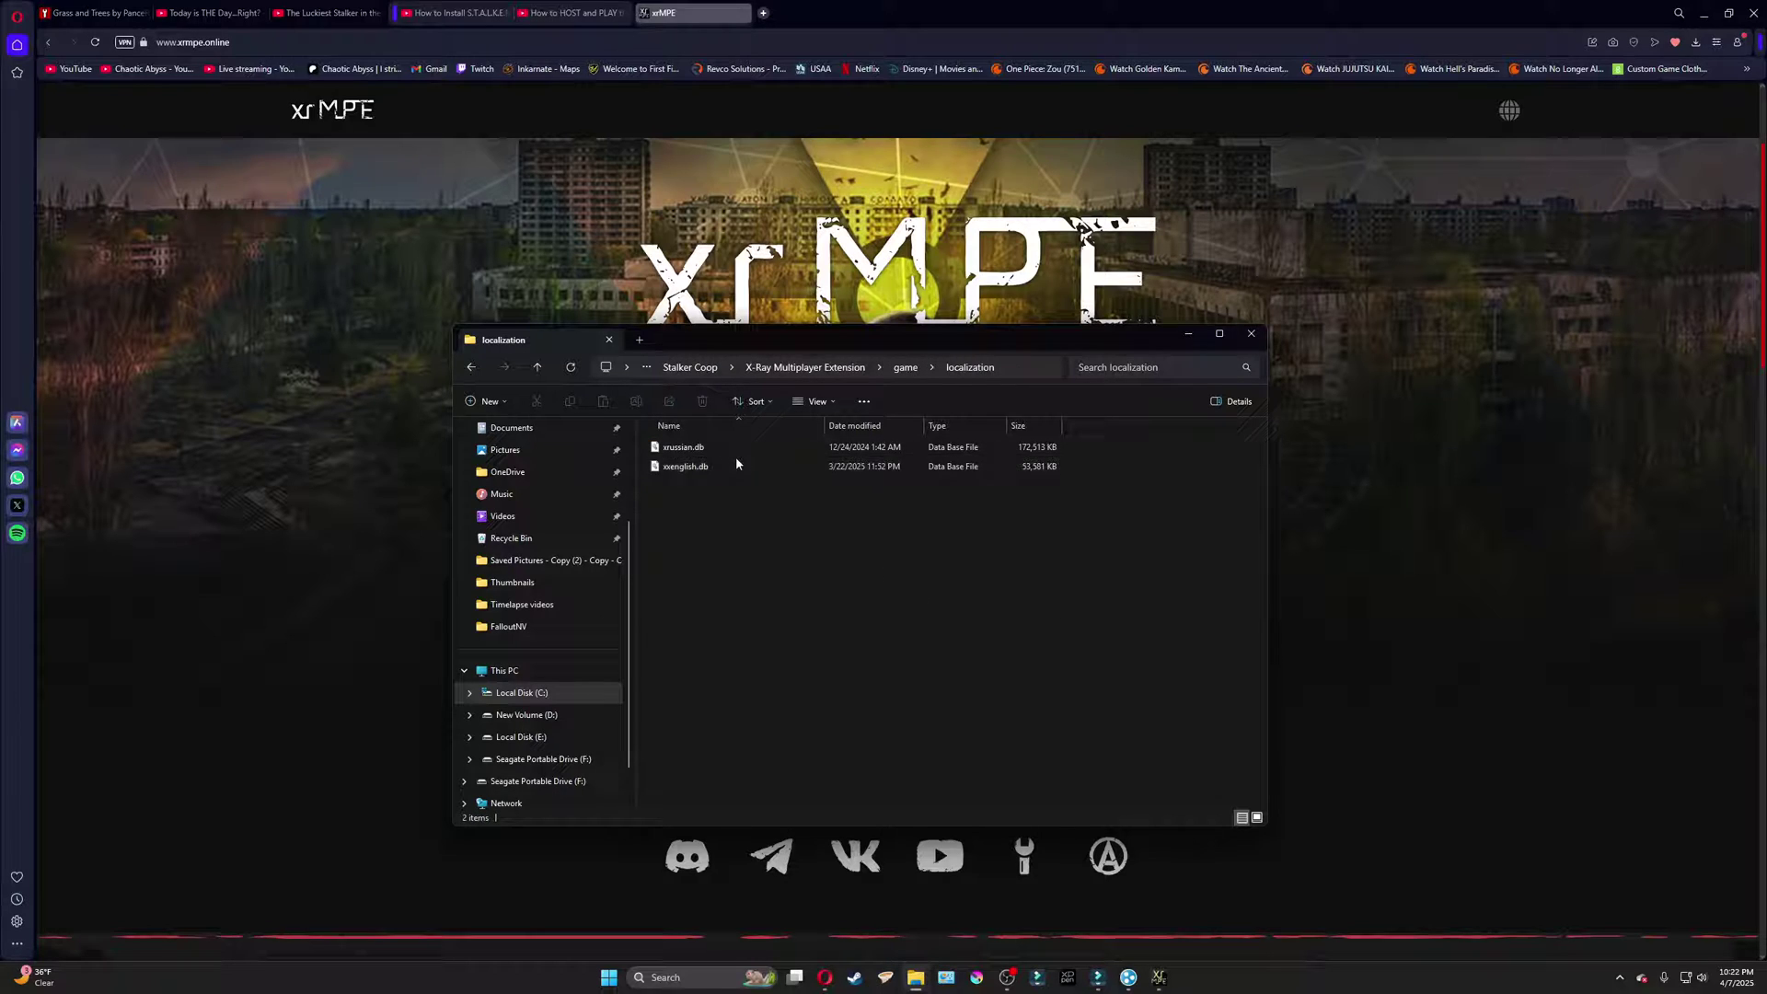
pyautogui.click(692, 449)
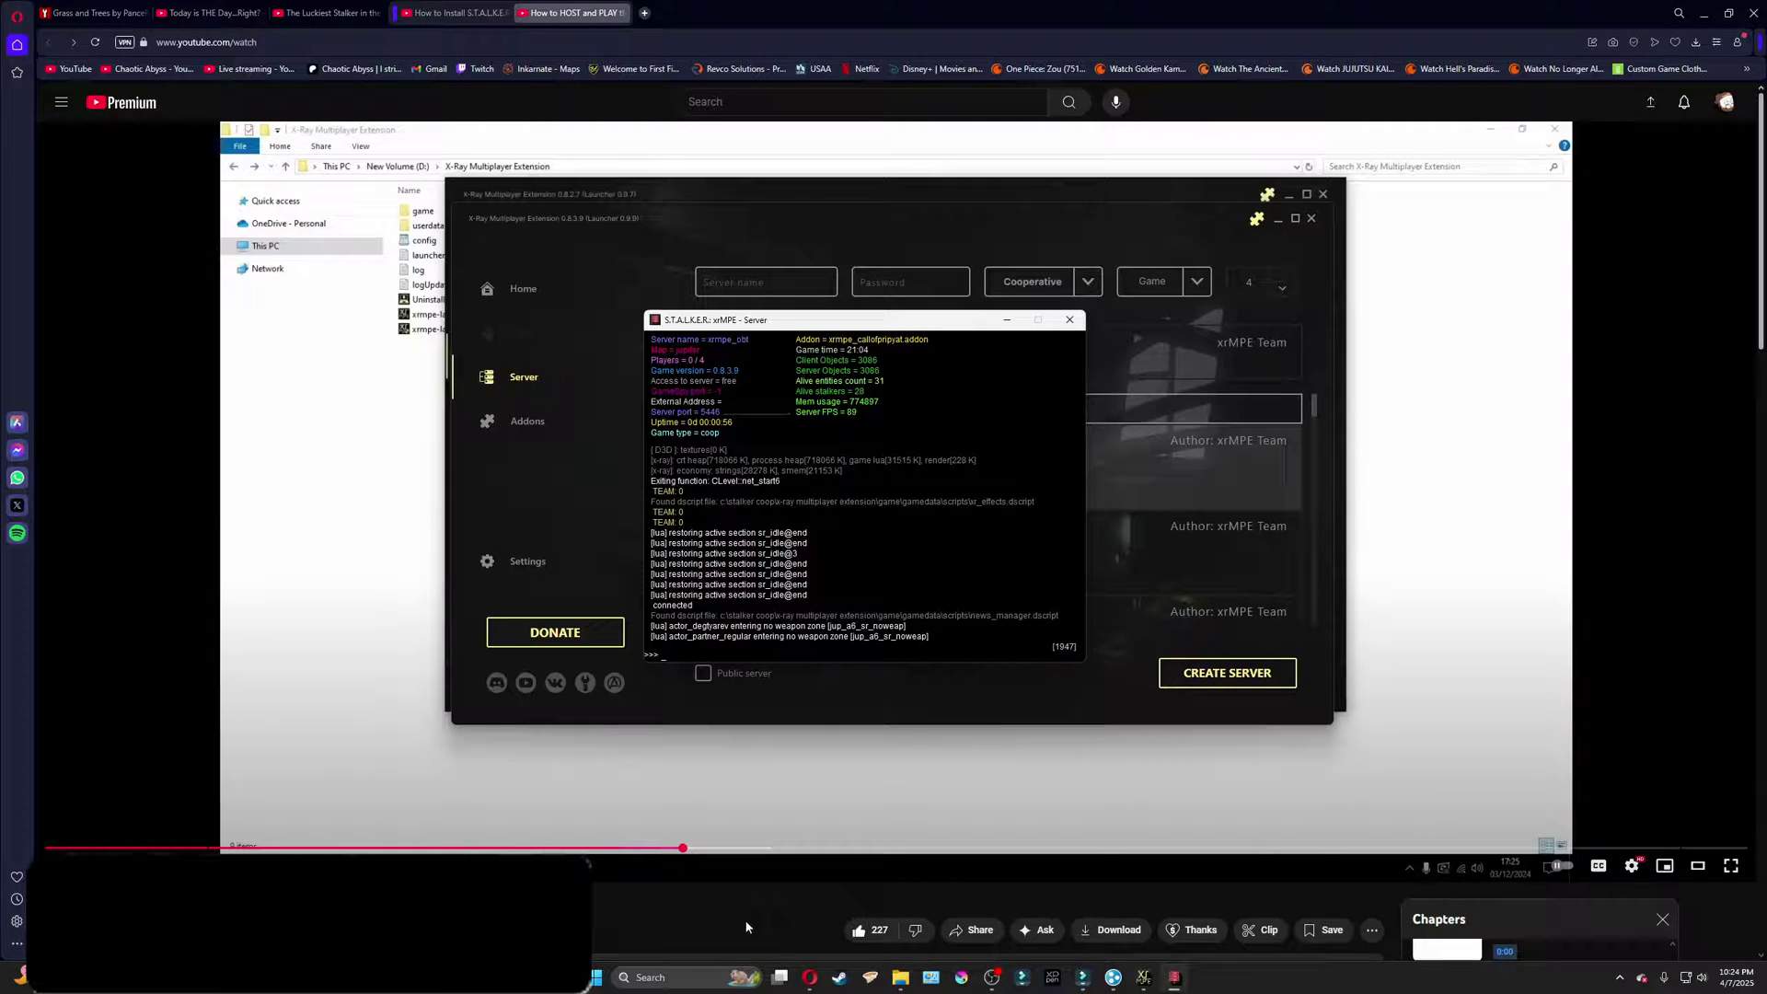
# Bookmark the Hamachi page on vpn.net, then close it to return to the tutorial.
pyautogui.click(747, 927)
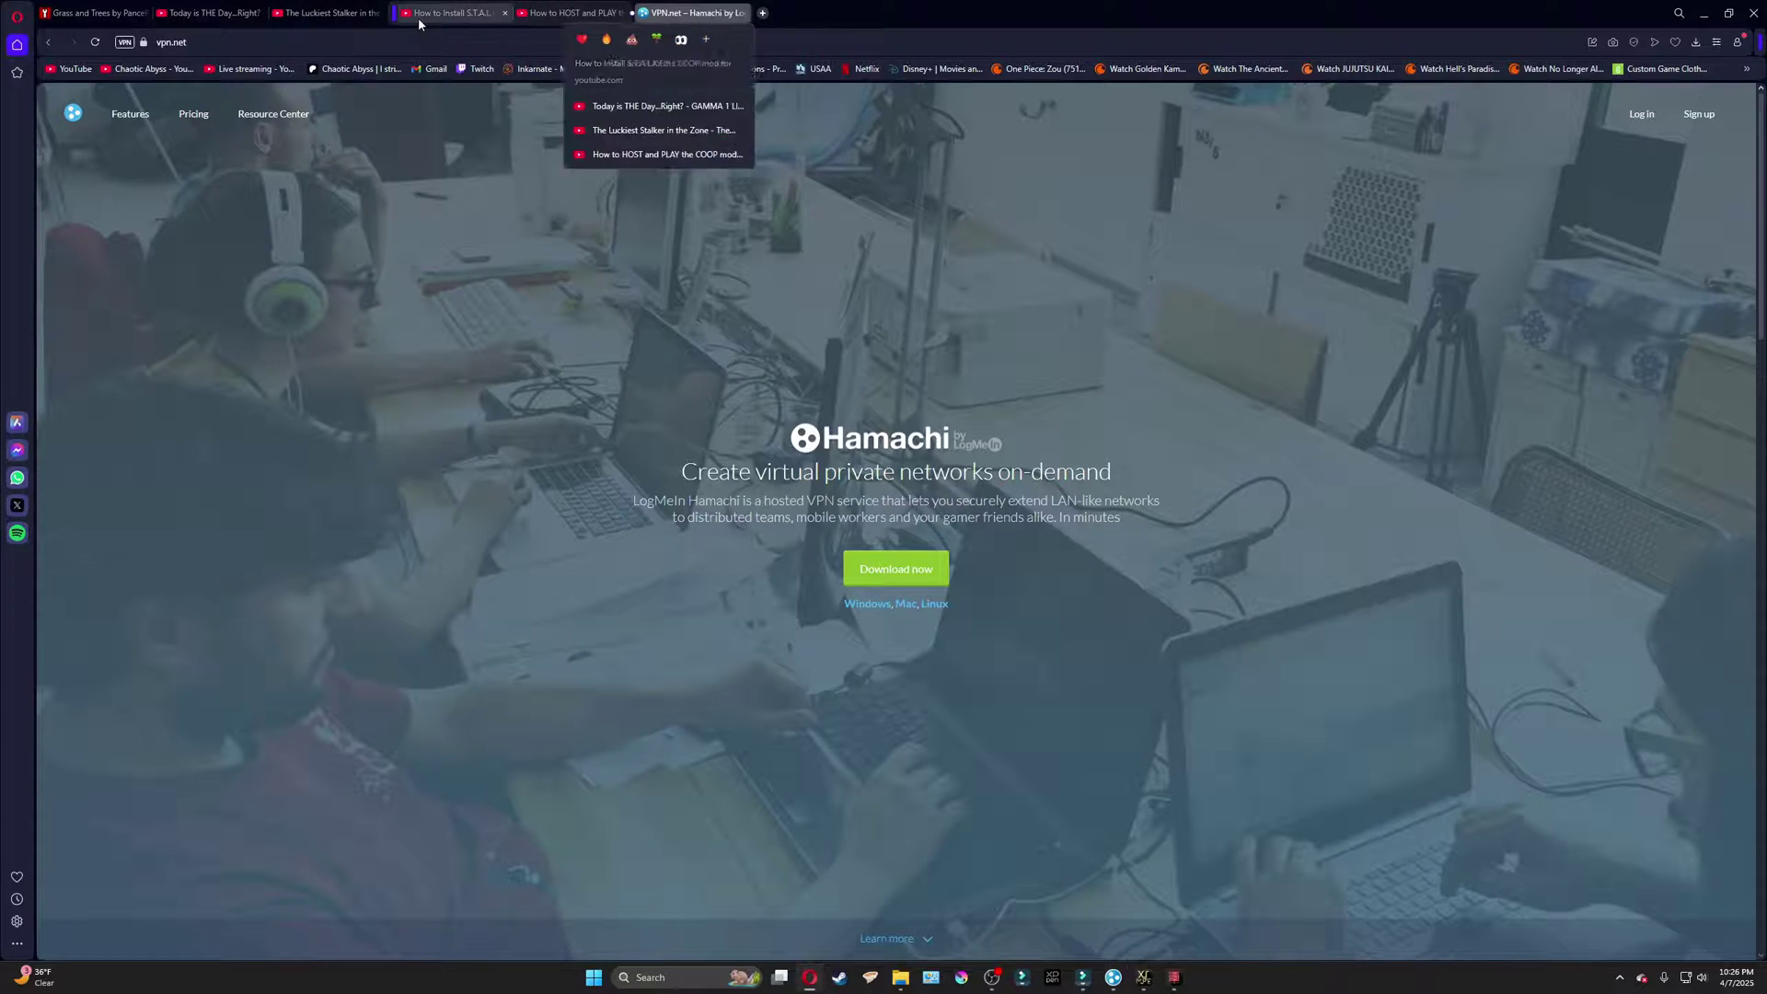
pyautogui.click(1673, 46)
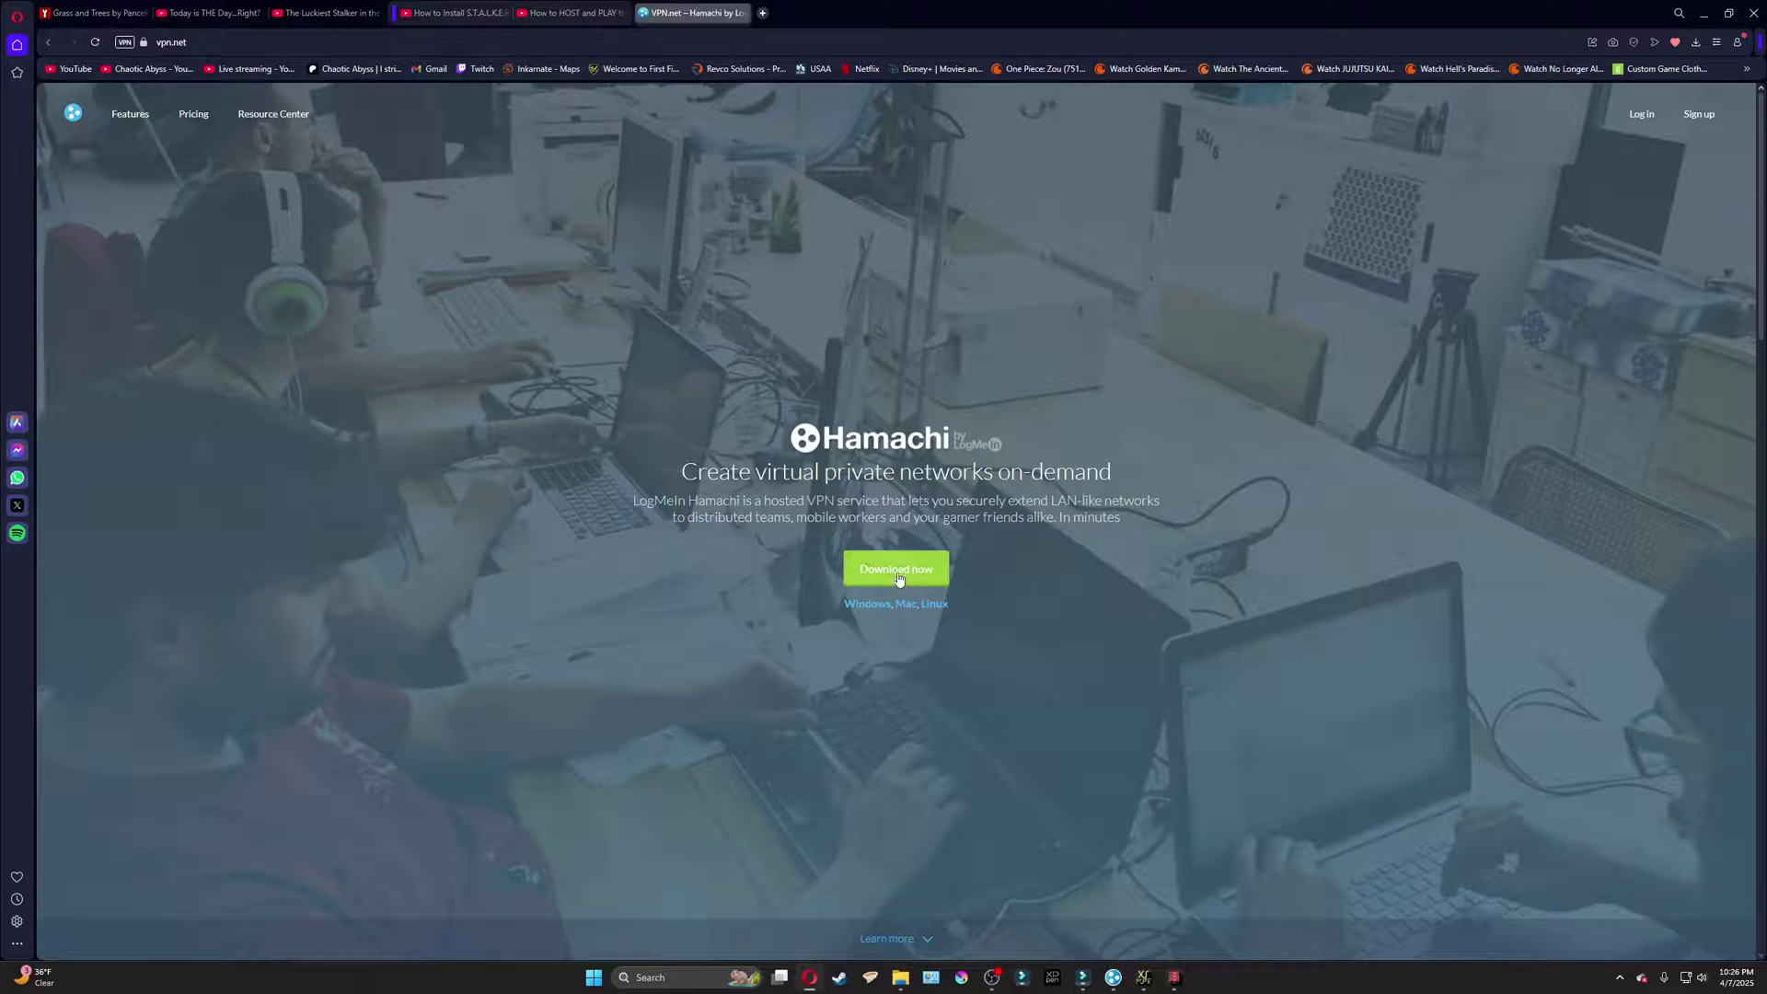
pyautogui.click(743, 13)
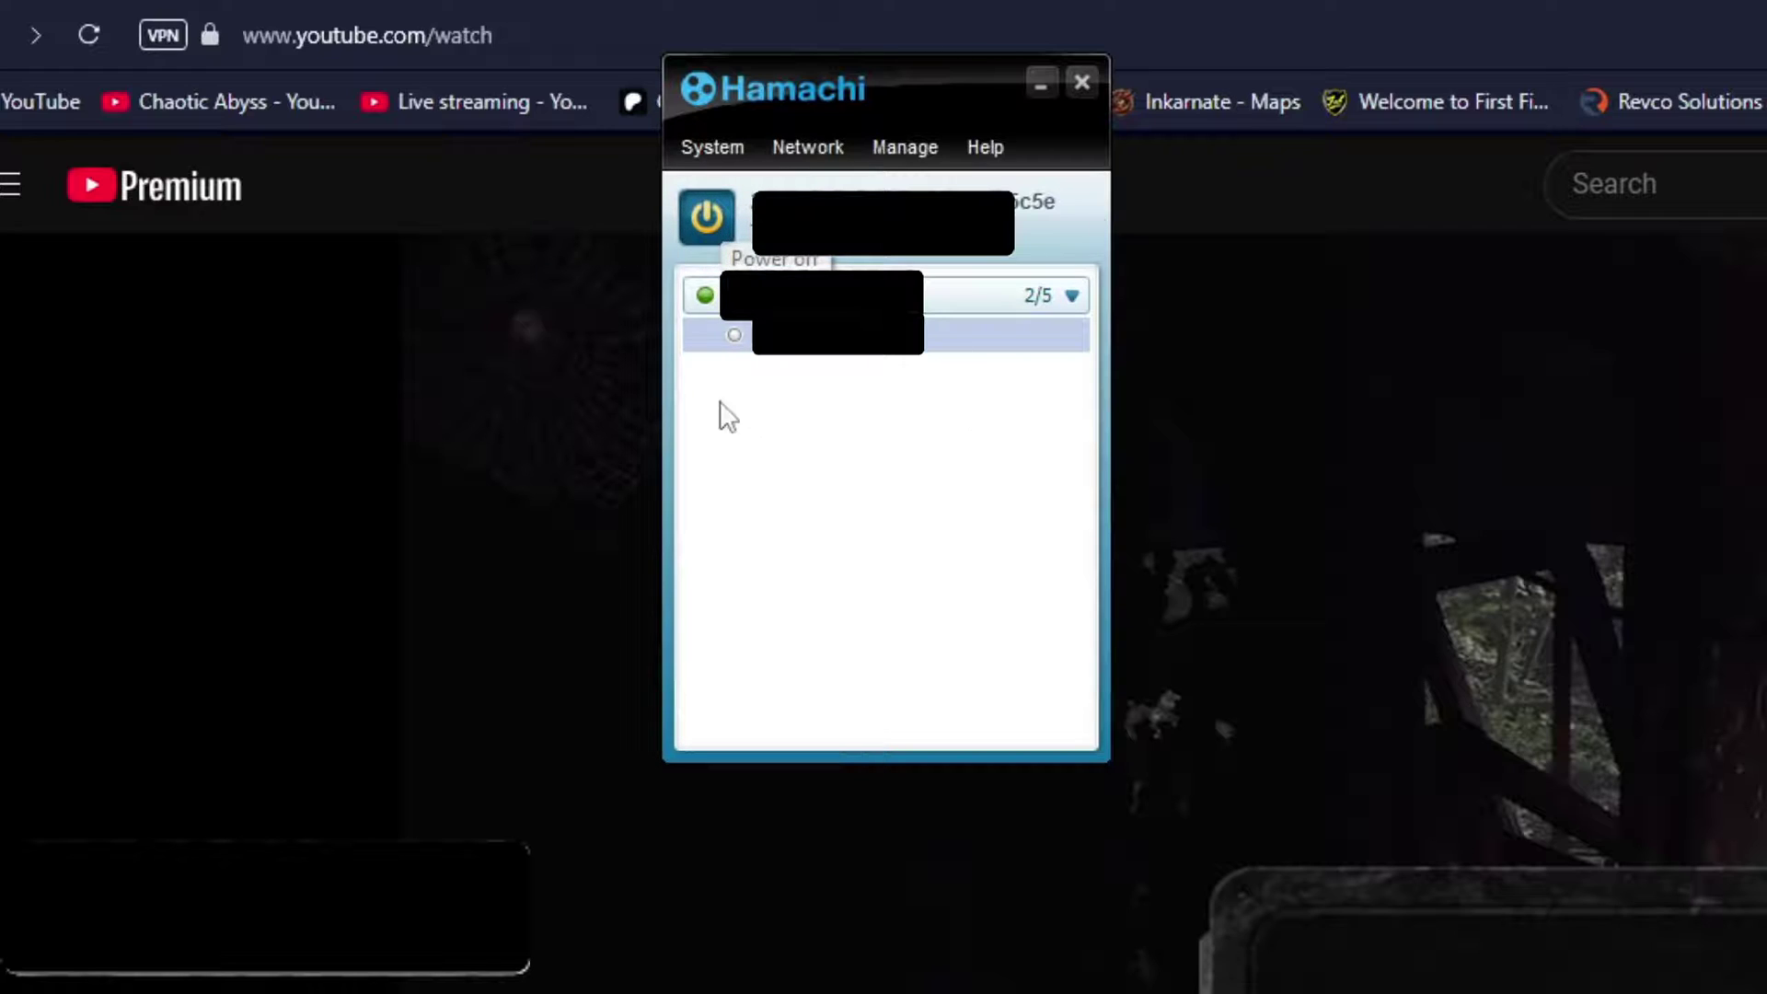
# Bring up the Hamachi network member's context menu with its Copy IPv4 address option.
pyautogui.moveTo(1078, 301)
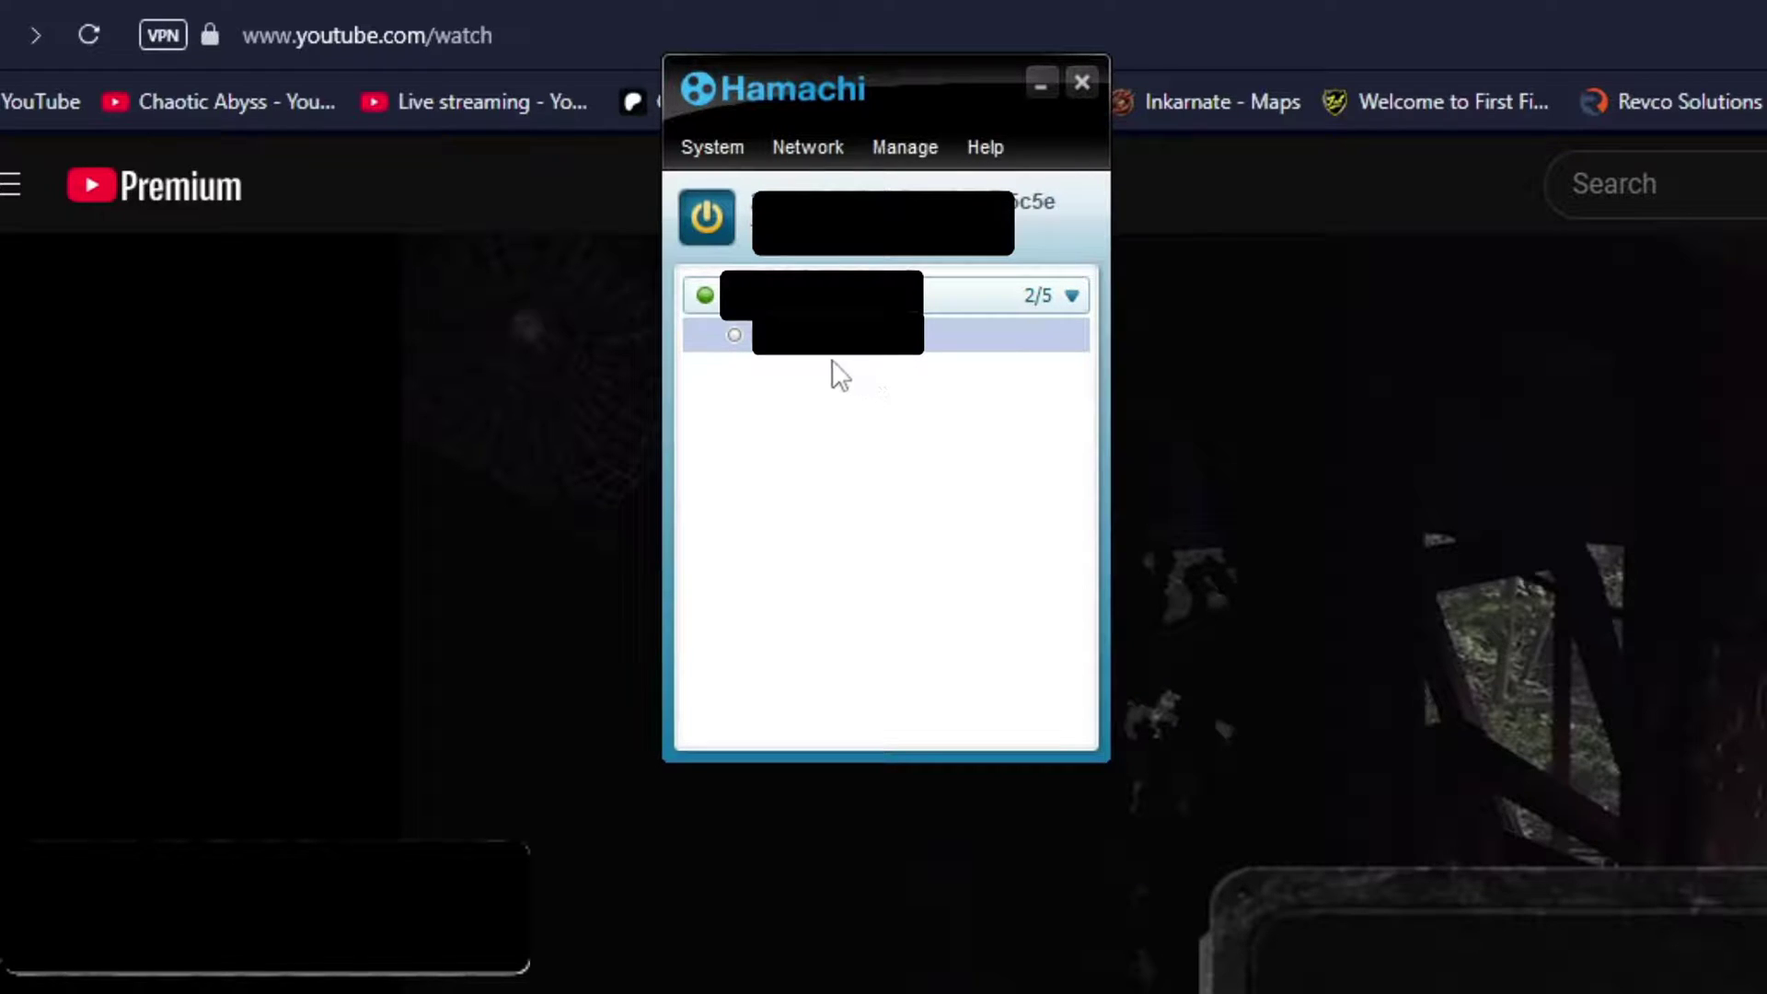
pyautogui.moveTo(876, 356)
pyautogui.rightClick(959, 342)
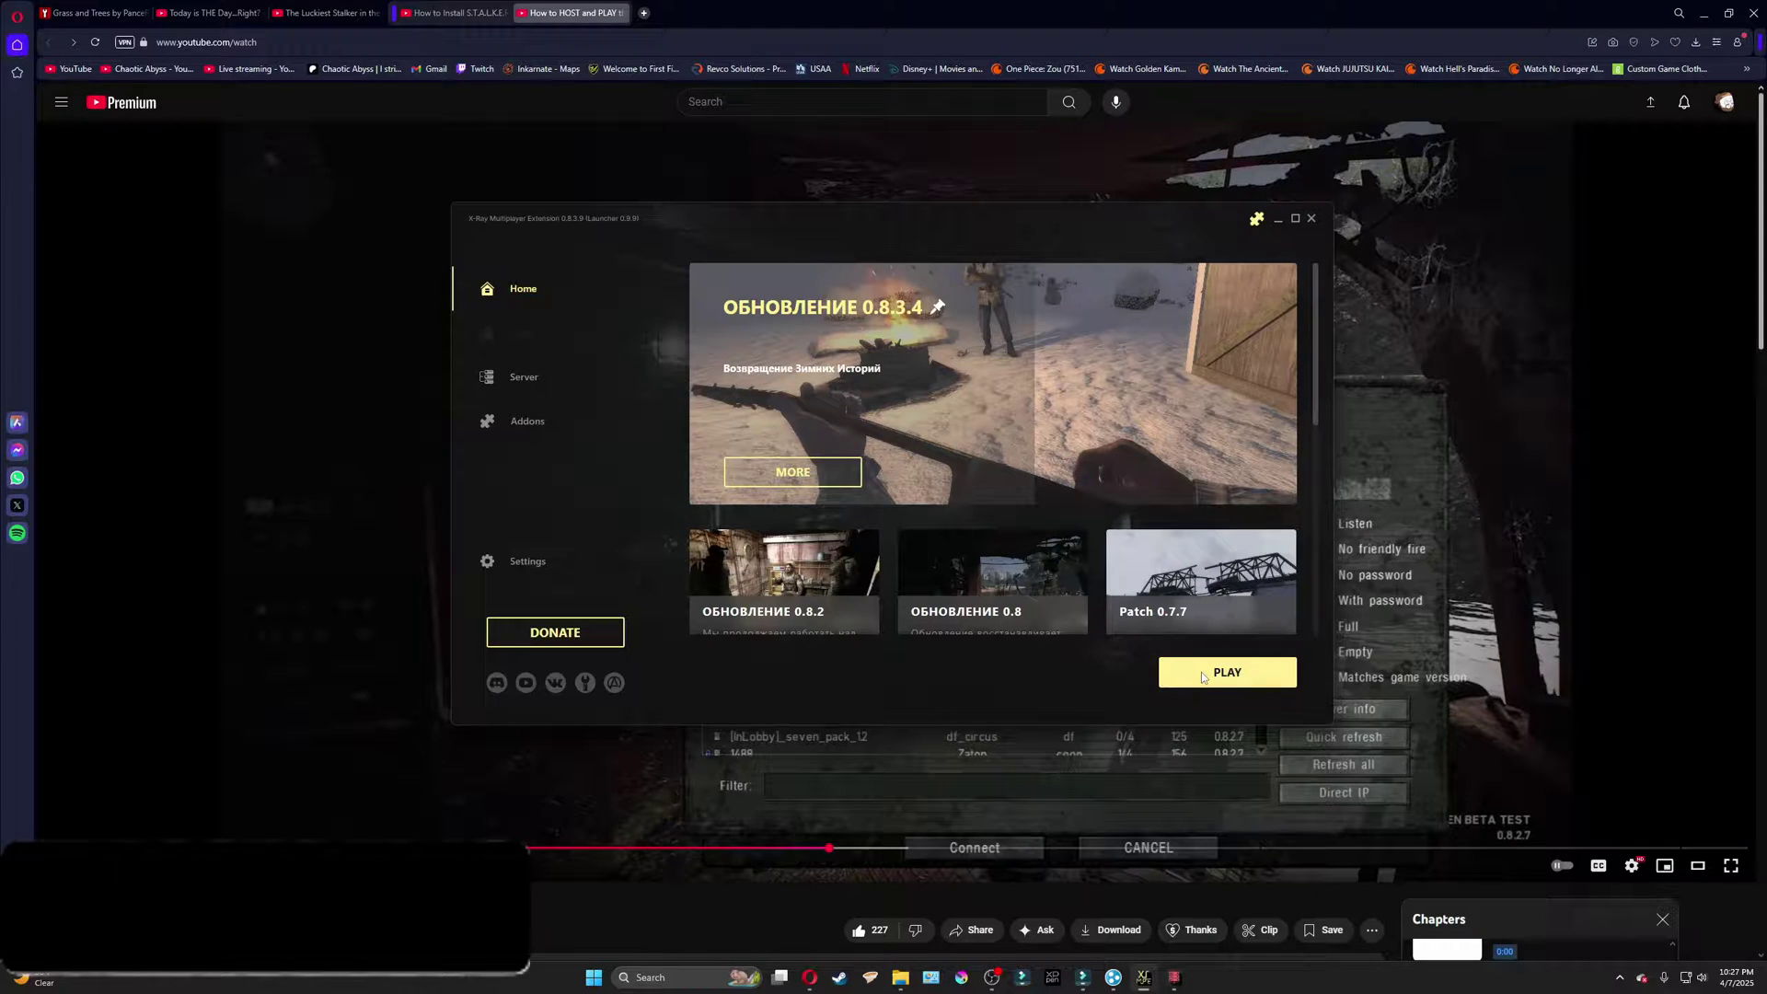
# Launch Call of Pripyat Coop from the launcher Home page to its main menu.
pyautogui.click(1201, 672)
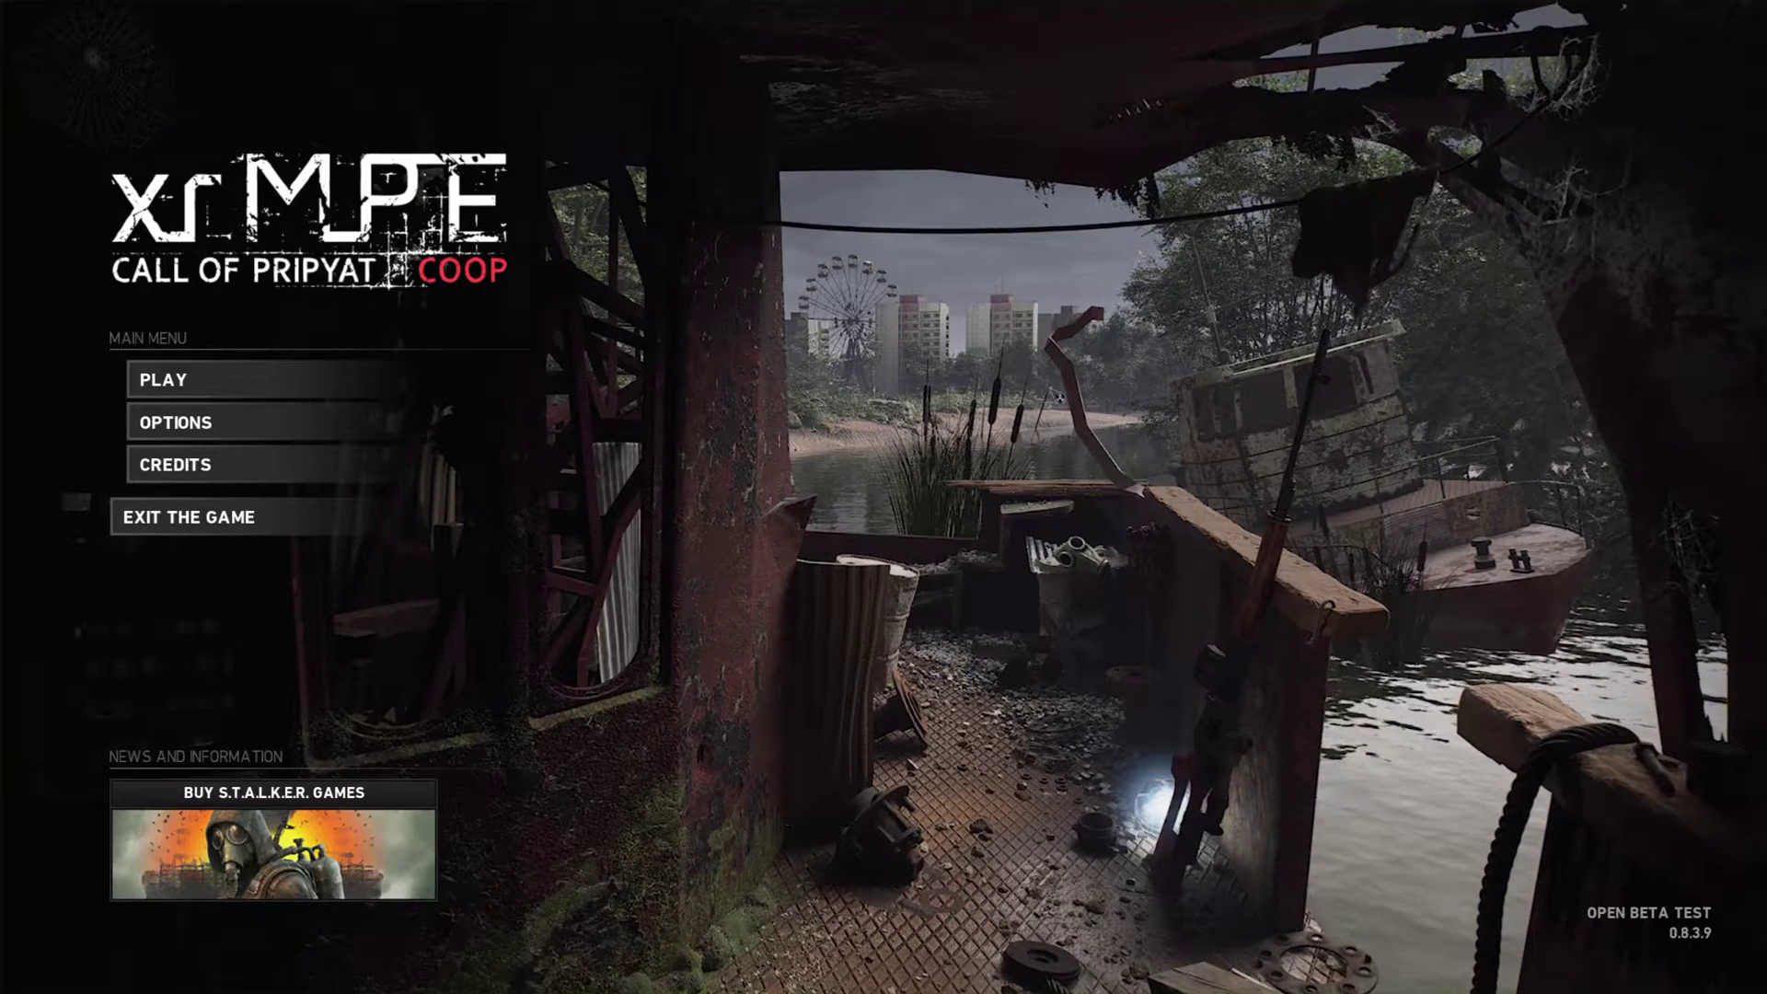
# Join the co-op server by Direct IP at localhost using the remembered nickname.
pyautogui.click(208, 378)
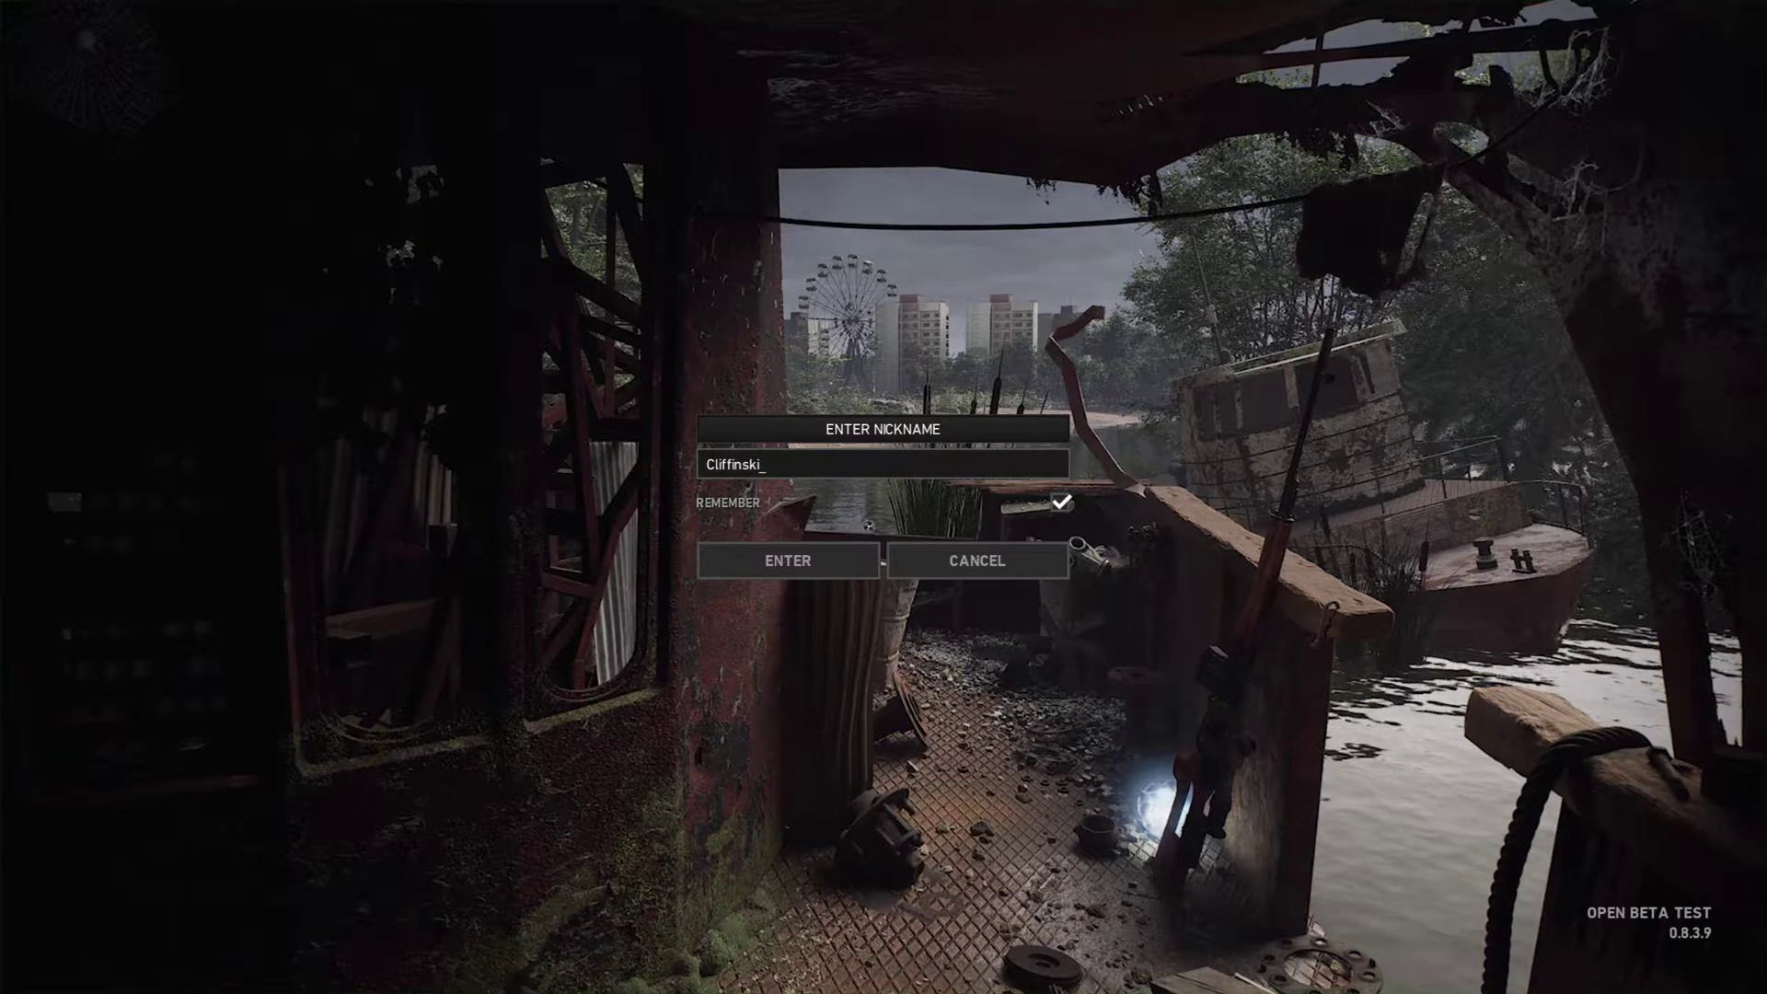
pyautogui.click(800, 561)
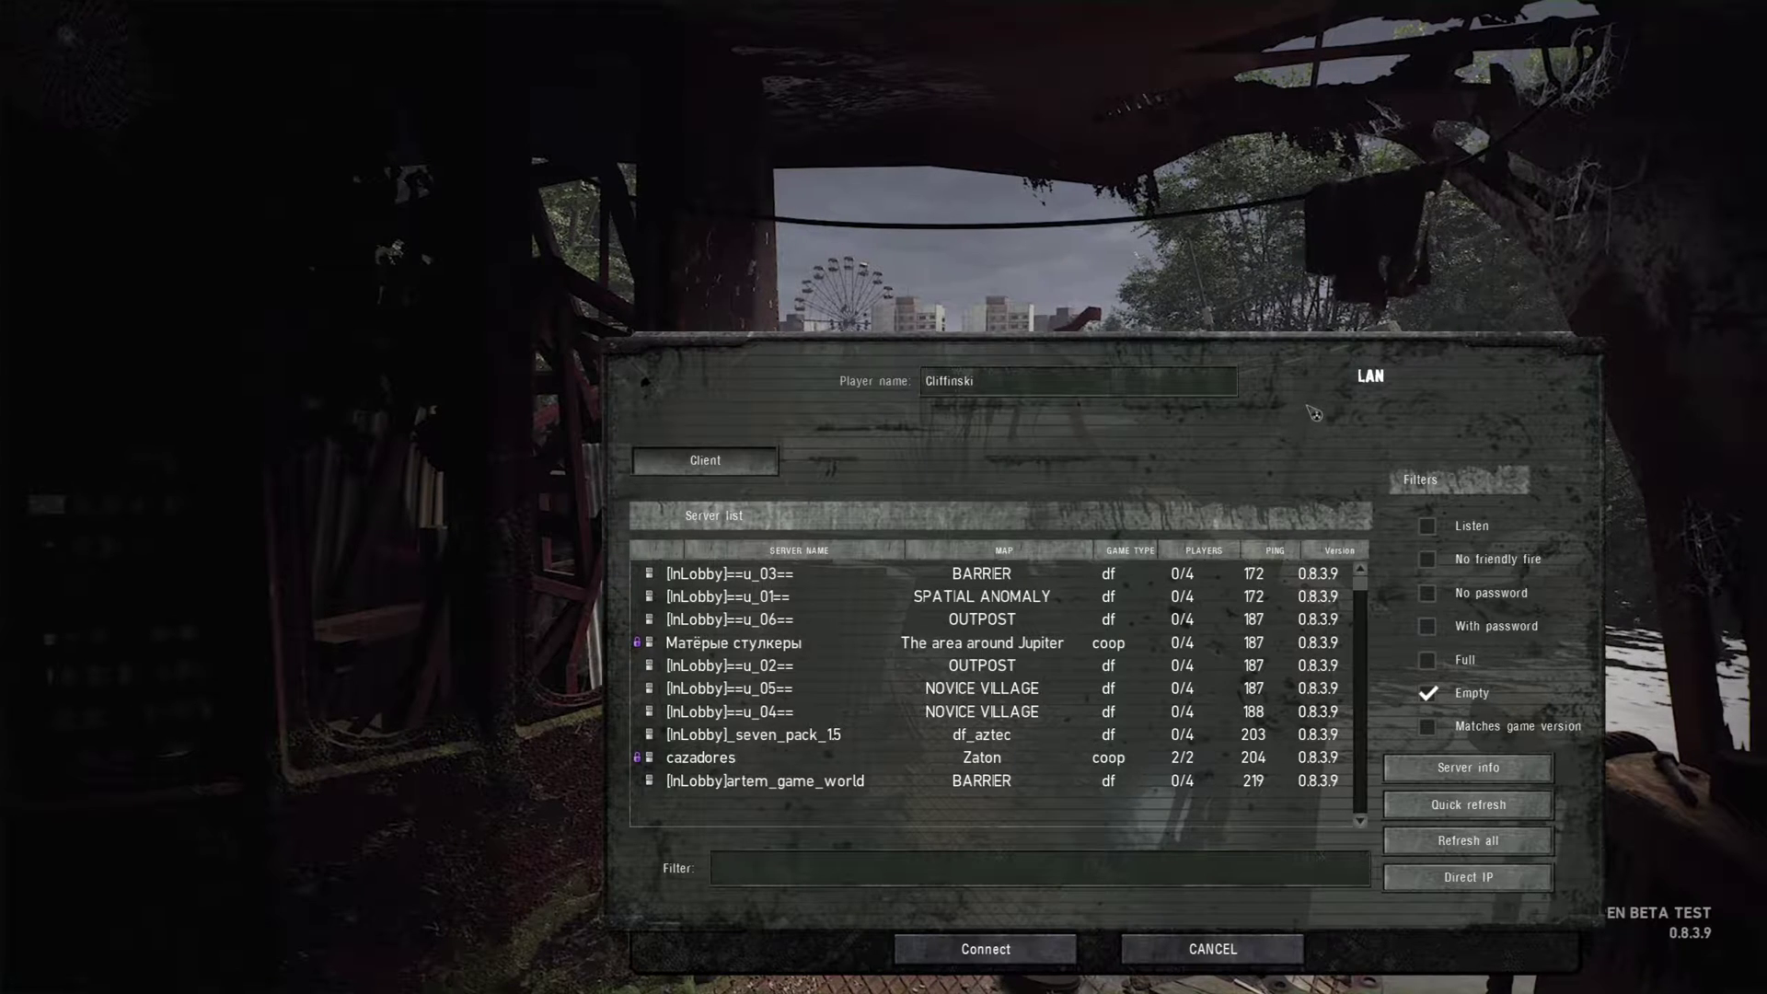
pyautogui.click(1494, 887)
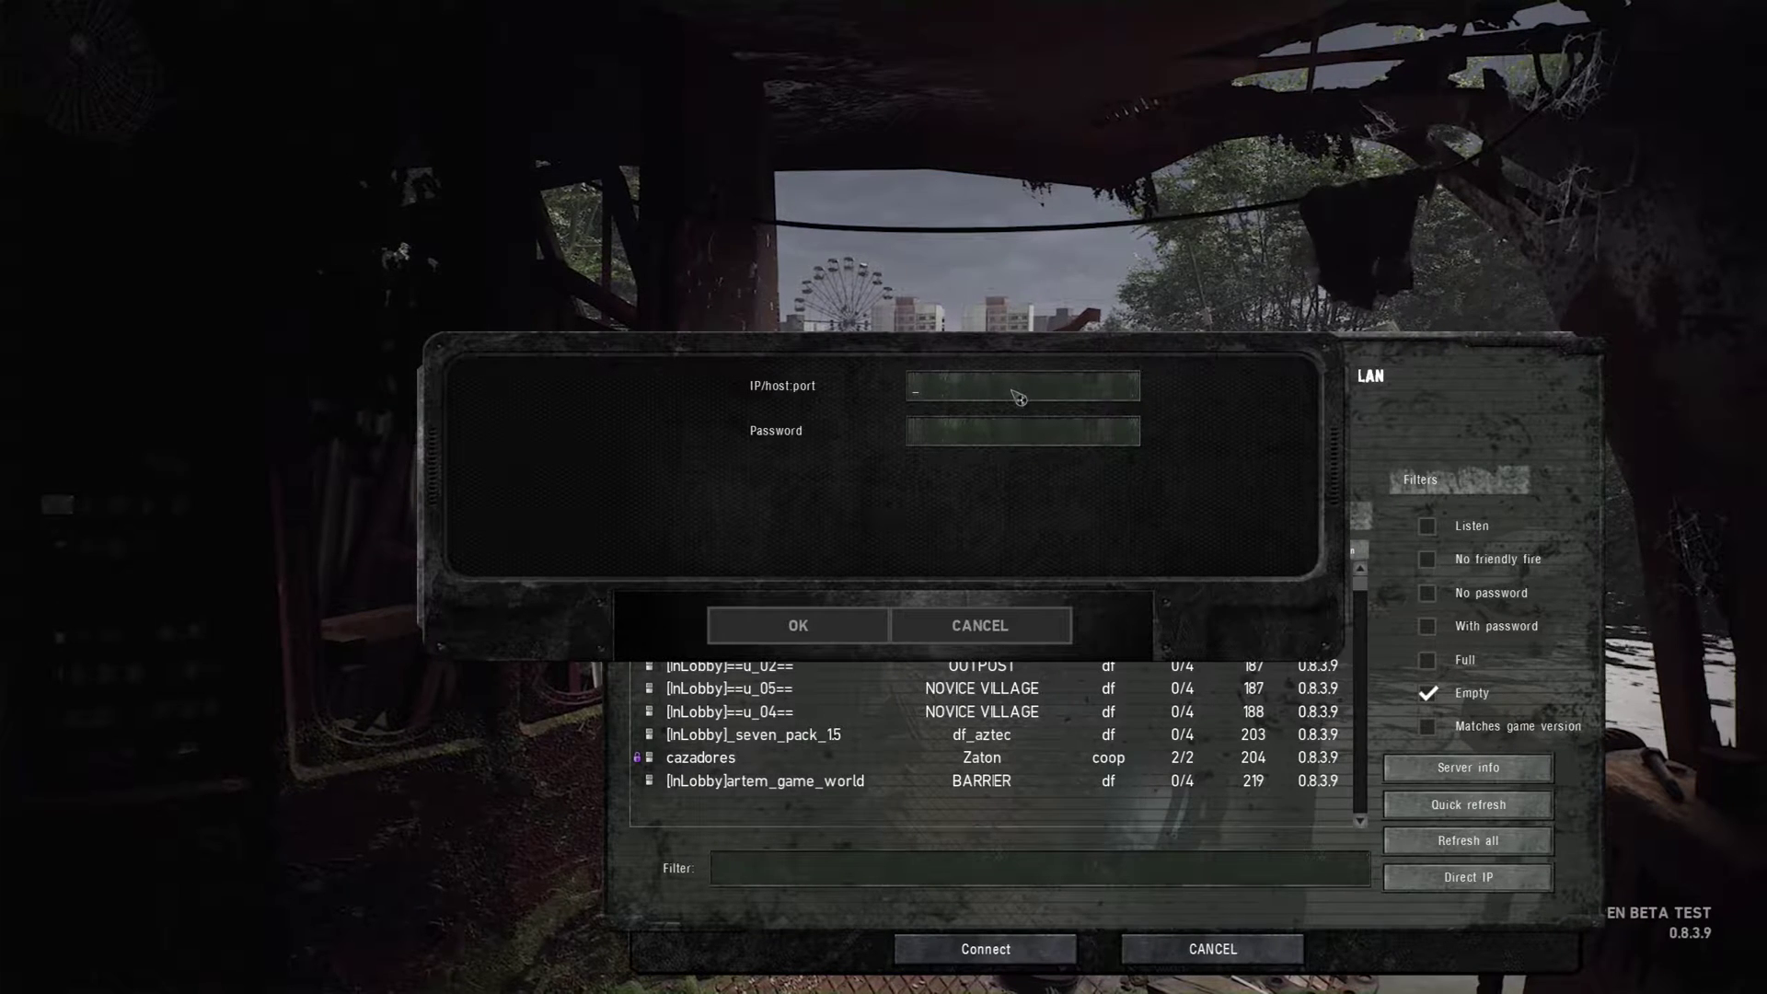
pyautogui.write('calhost')
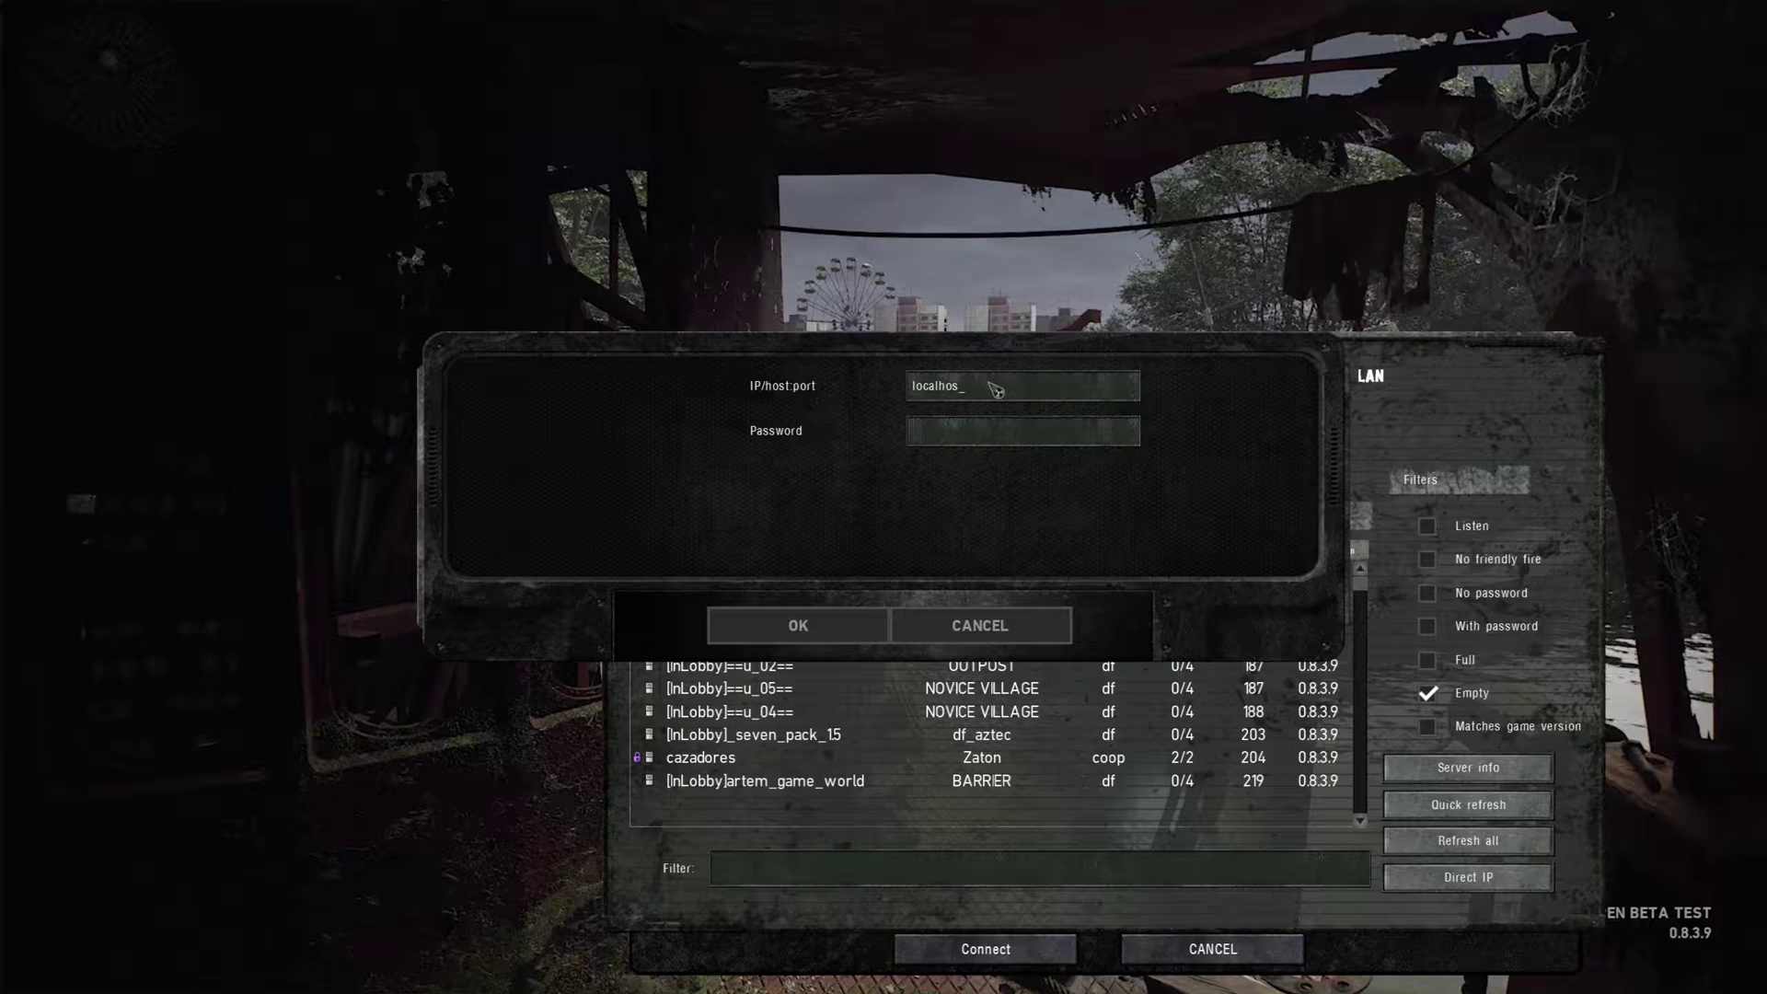
pyautogui.press('BackSpace')
pyautogui.press('BackSpace')
pyautogui.press('BackSpace')
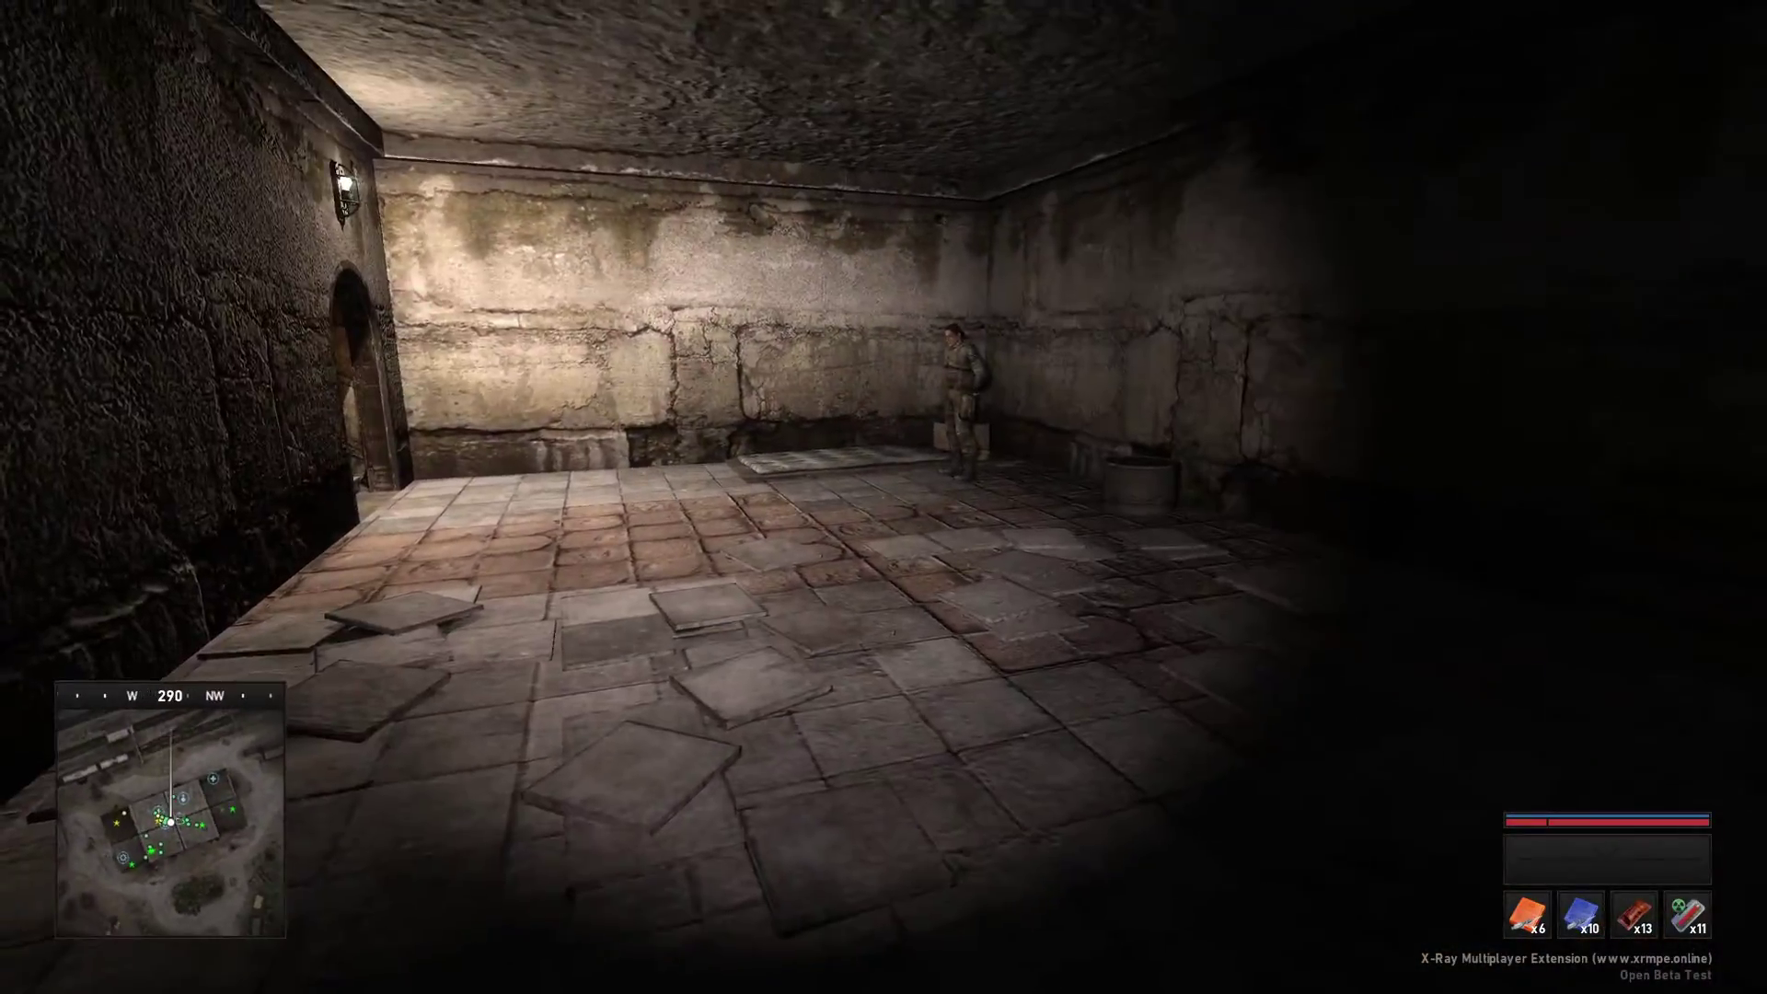
# Pause the bunker session to bring up the in-game menu.
pyautogui.press('Escape')
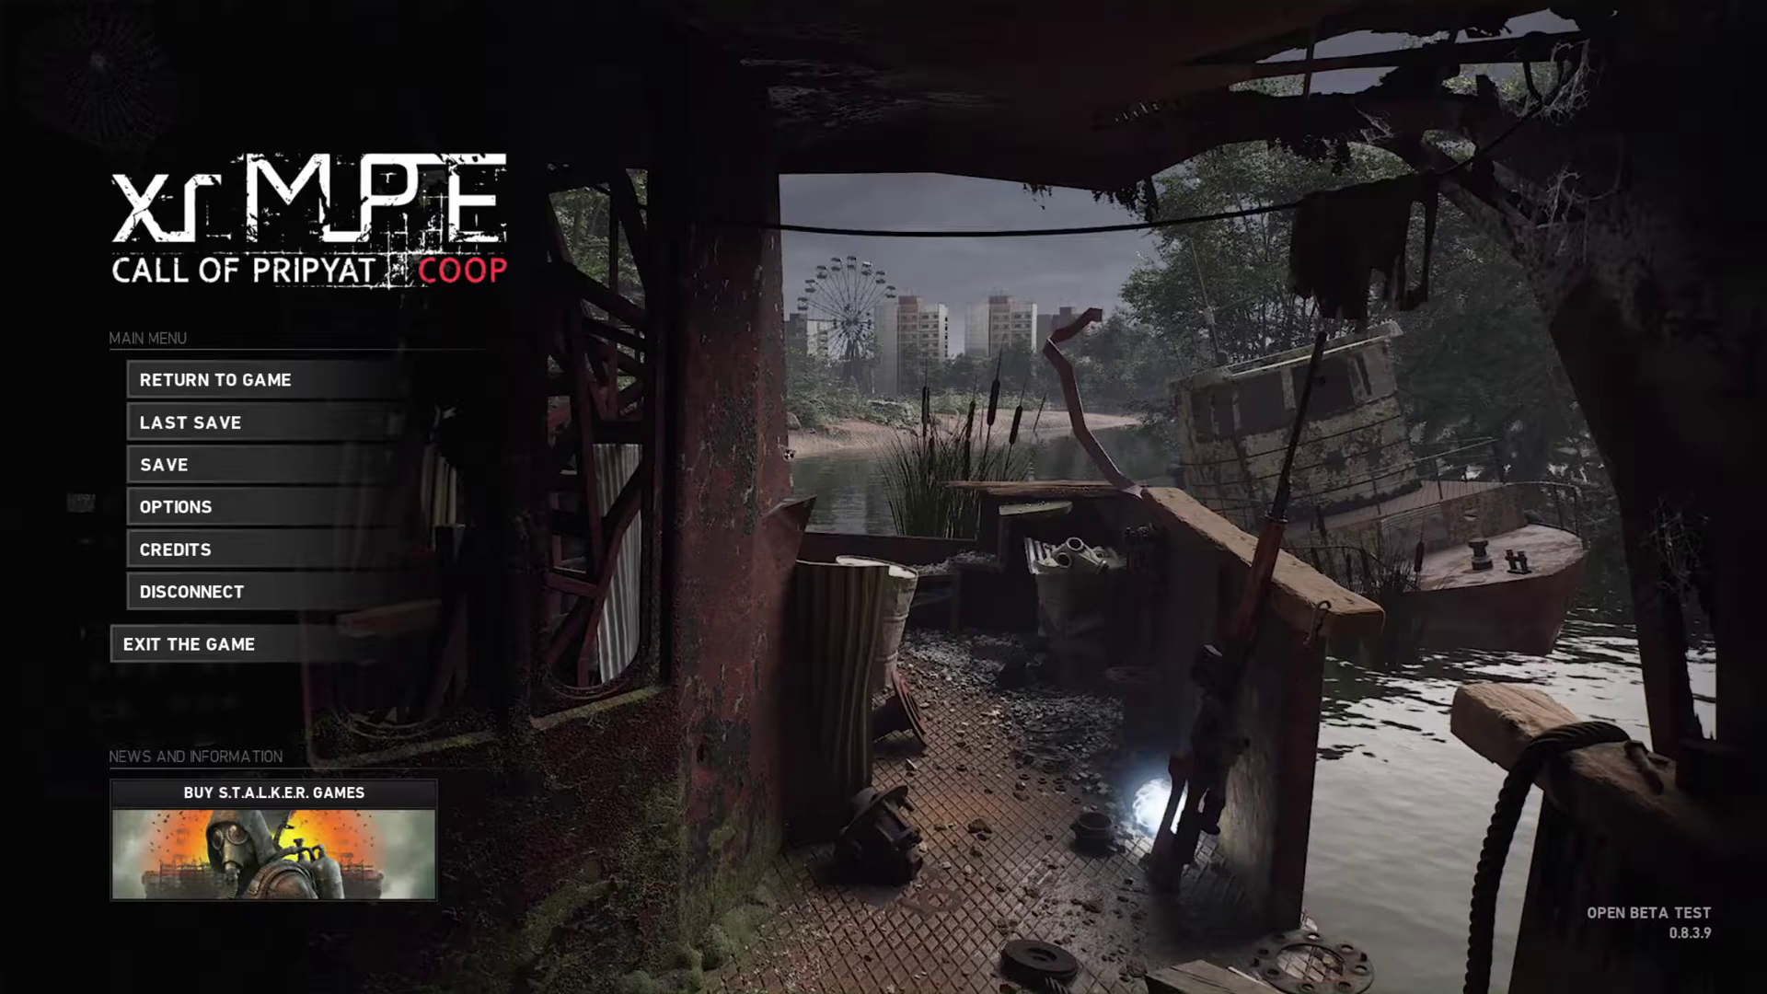